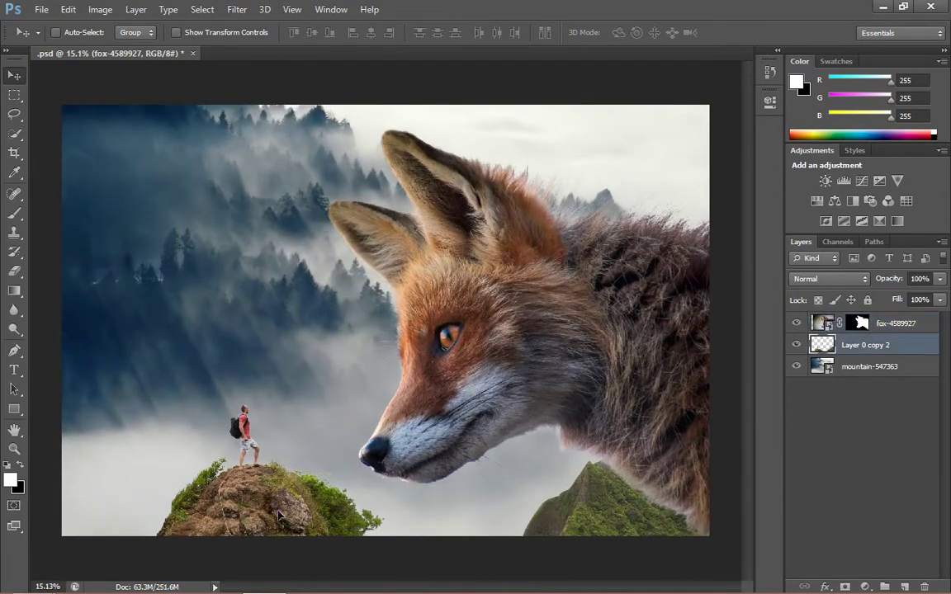
Shift the hiker-and-rock layer (Layer 0 copy 2) slightly right and down, then show the adjustment layer types.
drag(250, 488, 271, 493)
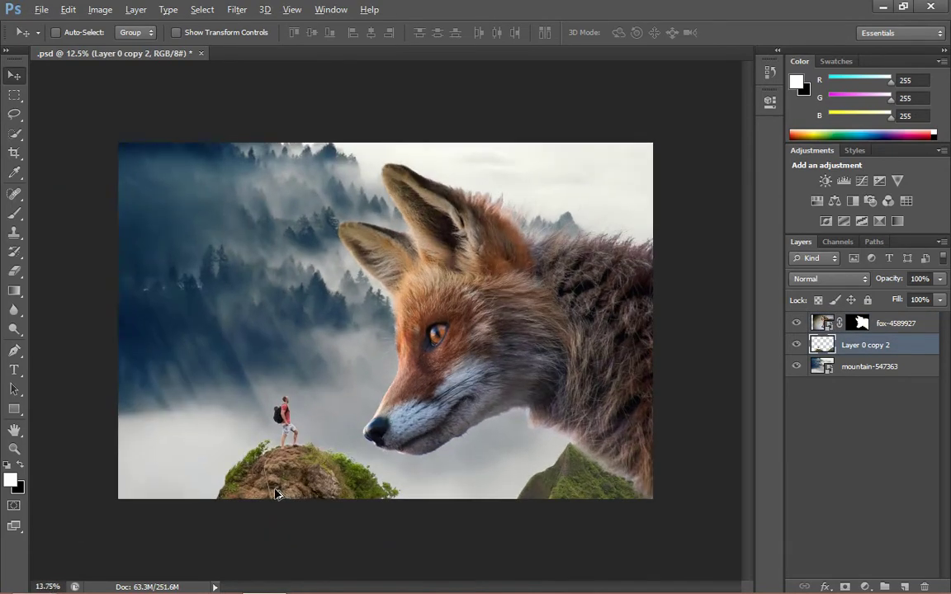
click(865, 587)
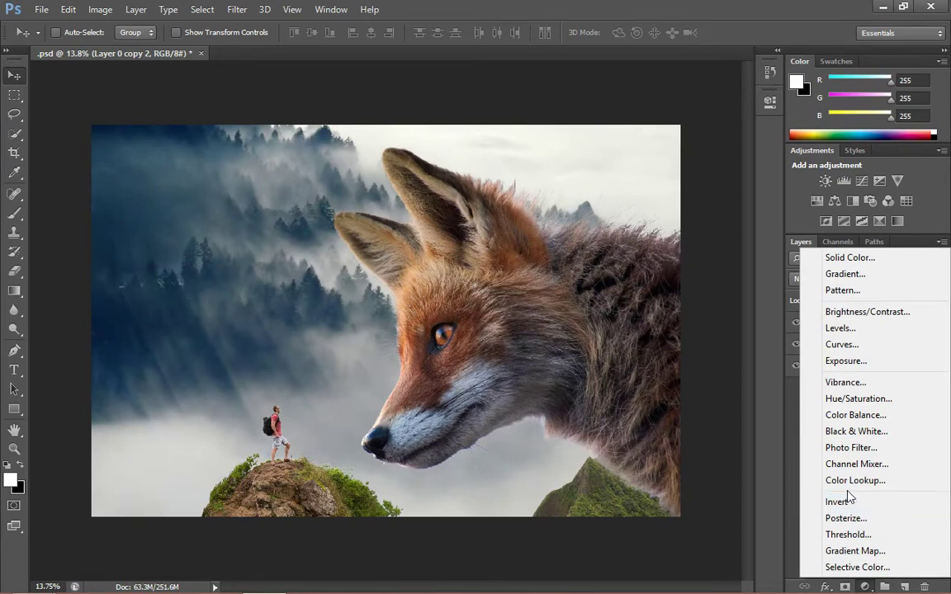
Add a Curves layer clipped to the hiker and lower its RGB midpoint to darken it.
click(842, 345)
click(640, 344)
drag(655, 248, 663, 249)
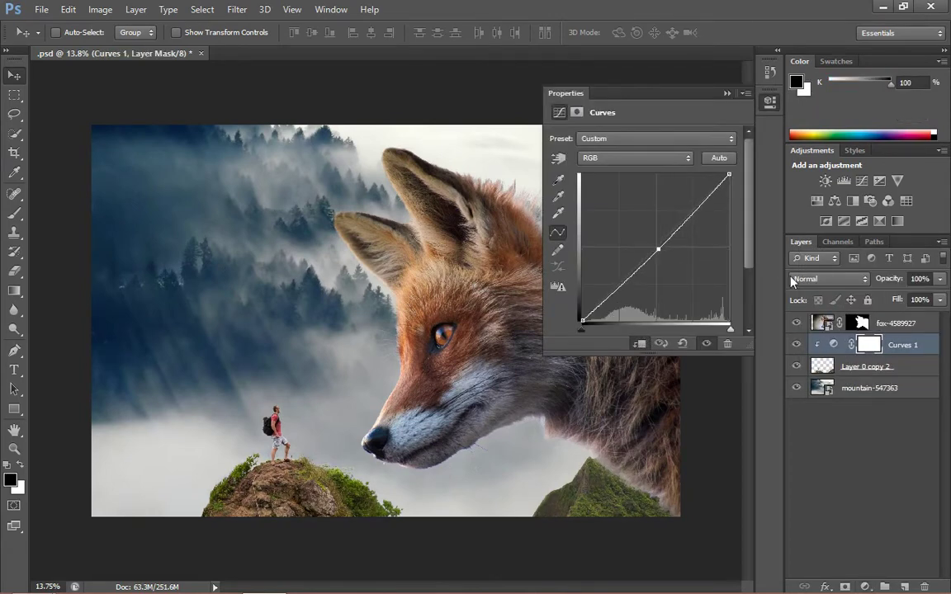
Add Curves 2 and adjust its Red, Green and Blue channel curves to colour-grade the hiker.
click(594, 197)
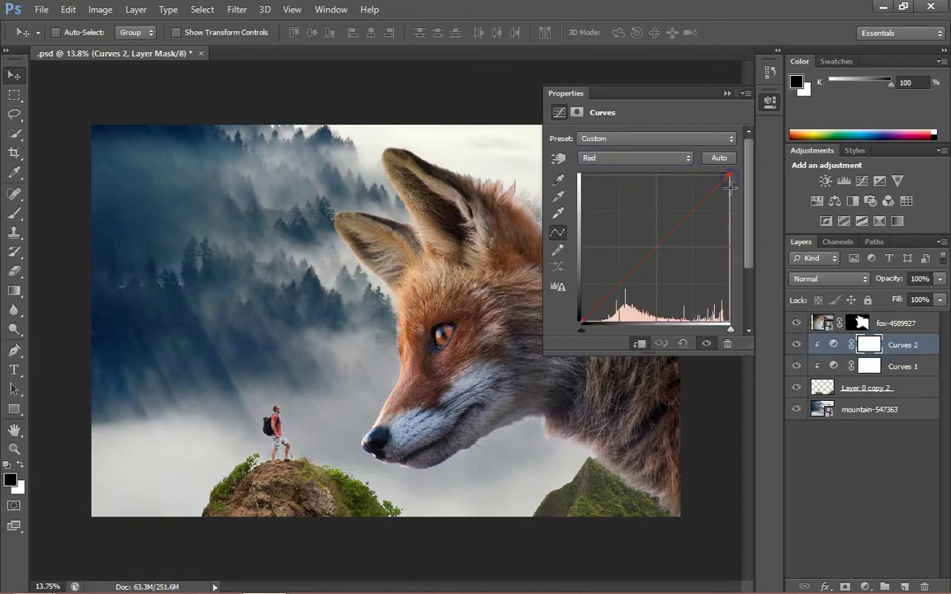
click(636, 158)
click(611, 190)
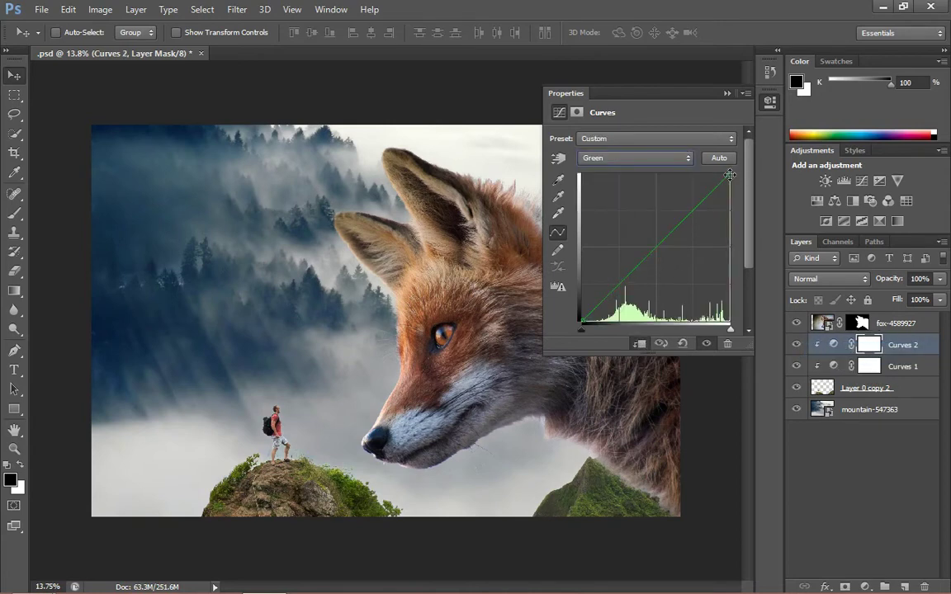
click(684, 157)
click(594, 191)
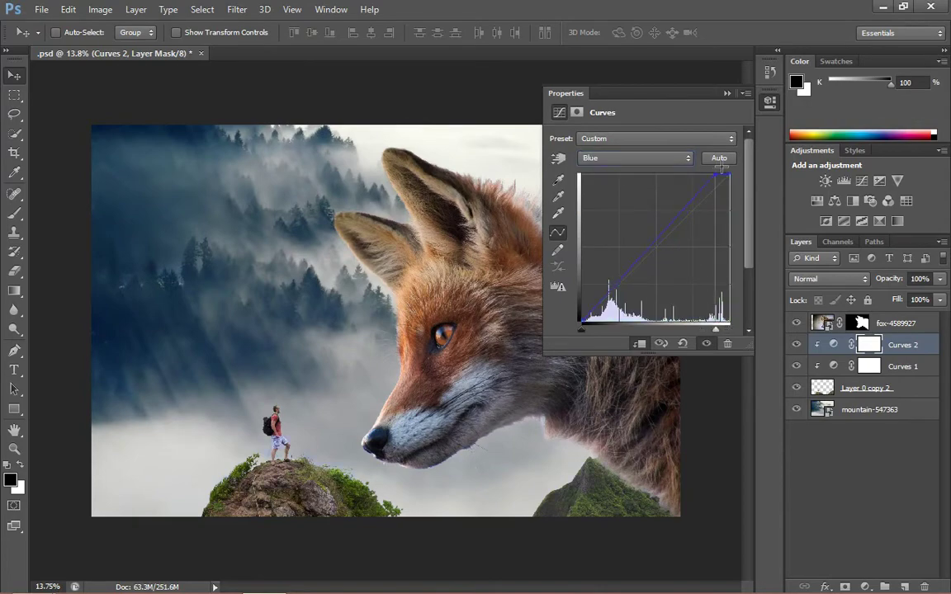
key(ctrl+plus)
click(726, 93)
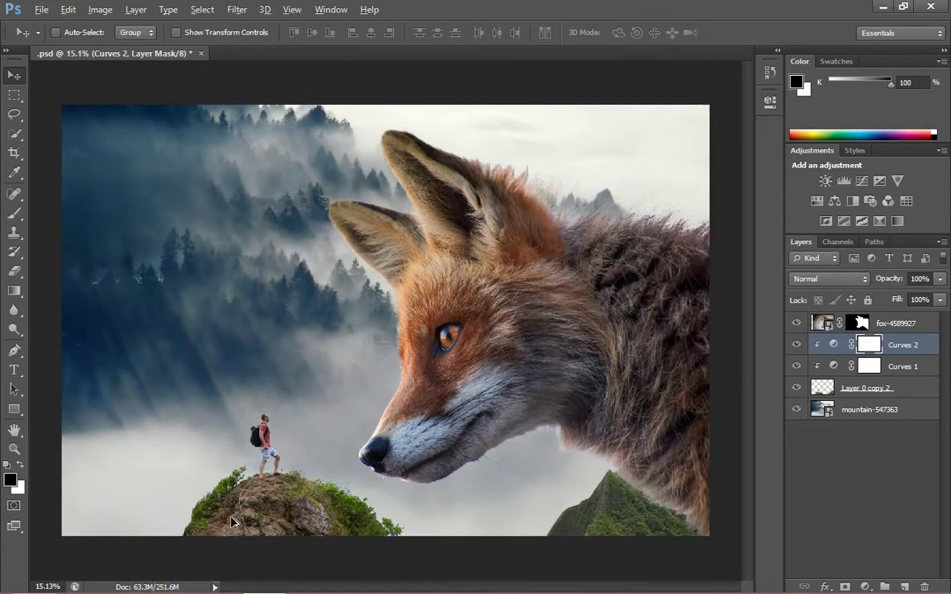
Add a Brightness/Contrast layer at brightness 58, clipped to the hiker, with an inverted black mask.
scroll(283, 492, up, 3)
click(865, 586)
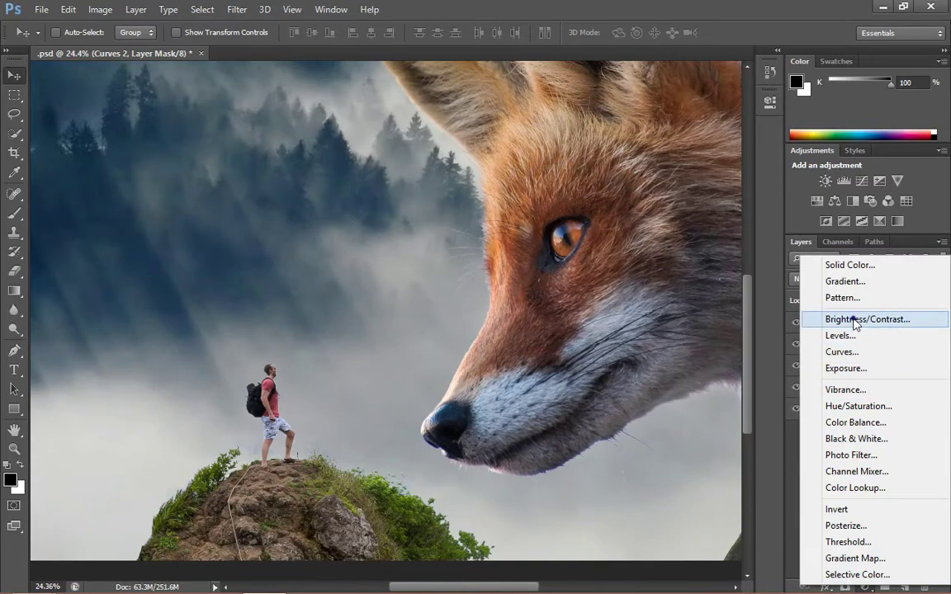
click(851, 289)
drag(642, 174, 675, 176)
click(641, 344)
key(ctrl+i)
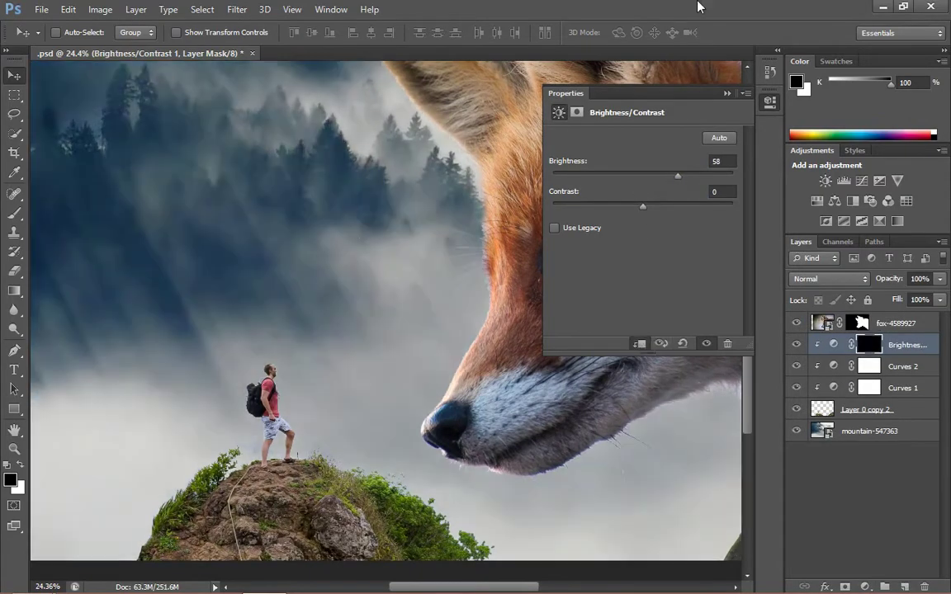
click(726, 93)
Set up a small white brush at 13% opacity for painting the mask.
key(b)
scroll(173, 474, up, 2)
key(x)
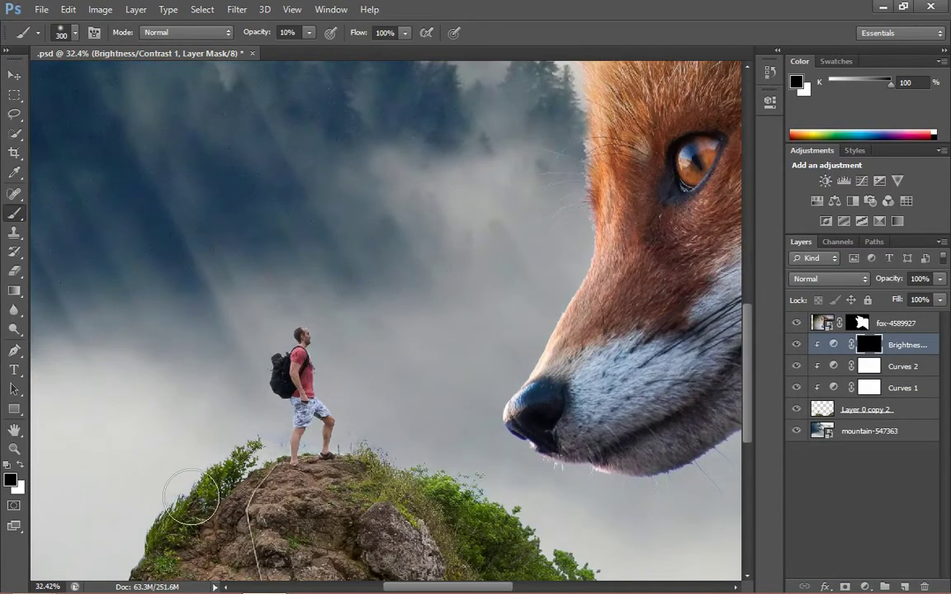
scroll(276, 413, up, 5)
key(1)
key(3)
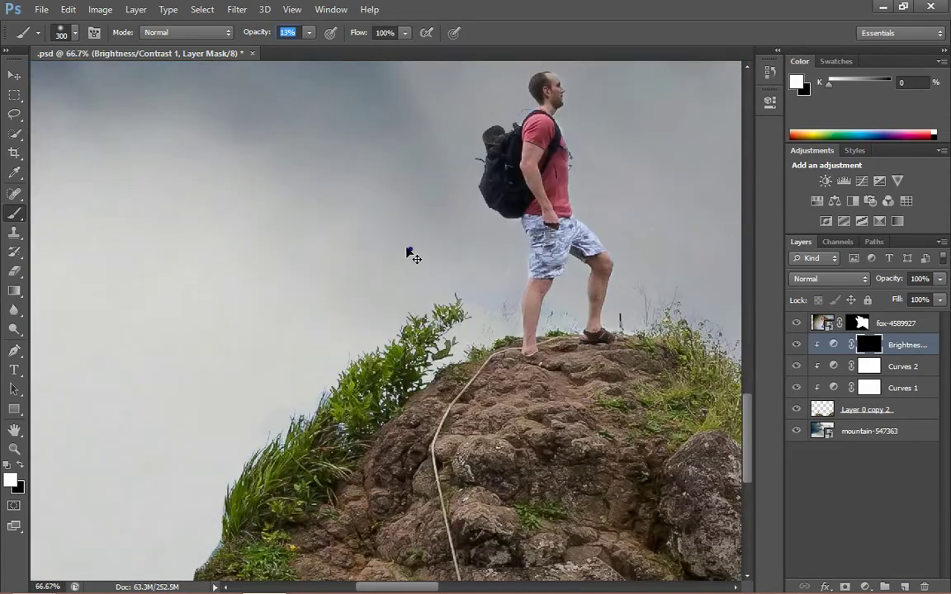
scroll(522, 155, up, 2)
scroll(522, 155, up, 5)
key(bracketleft)
key(bracketleft)
key(bracketleft)
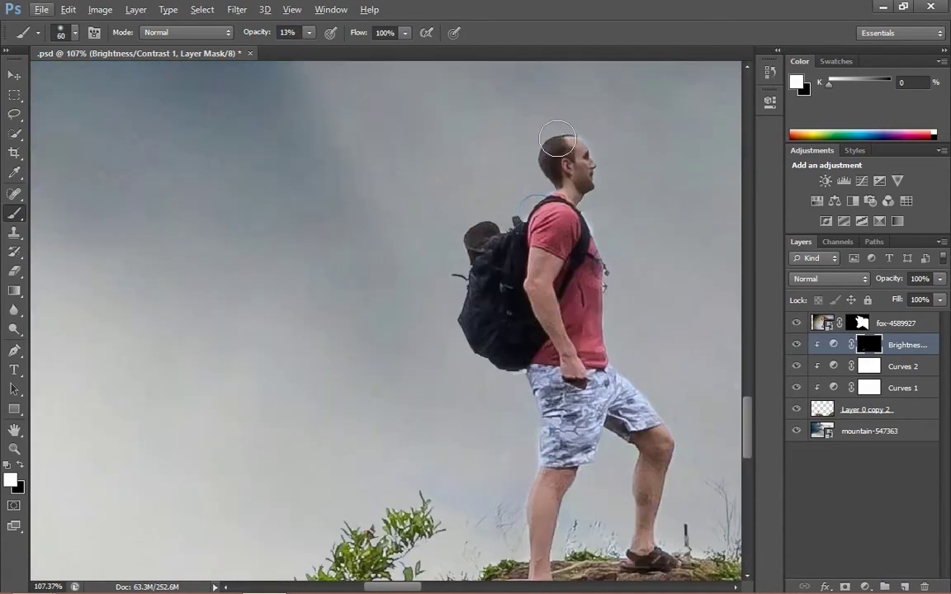
Paint highlights onto the hiker's bedroll and backpack edge at 28% opacity, then fit the image in view.
click(472, 240)
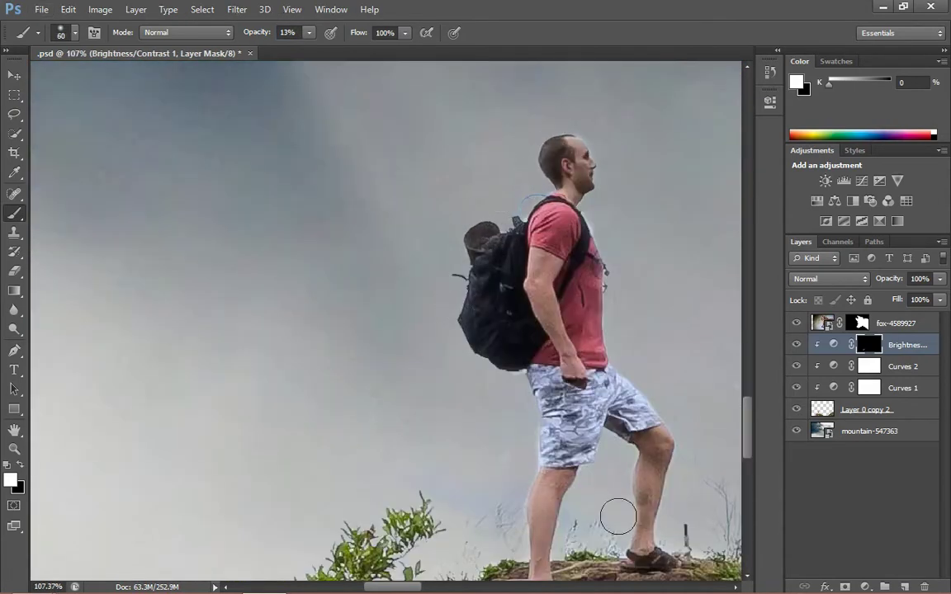
scroll(466, 353, down, 2)
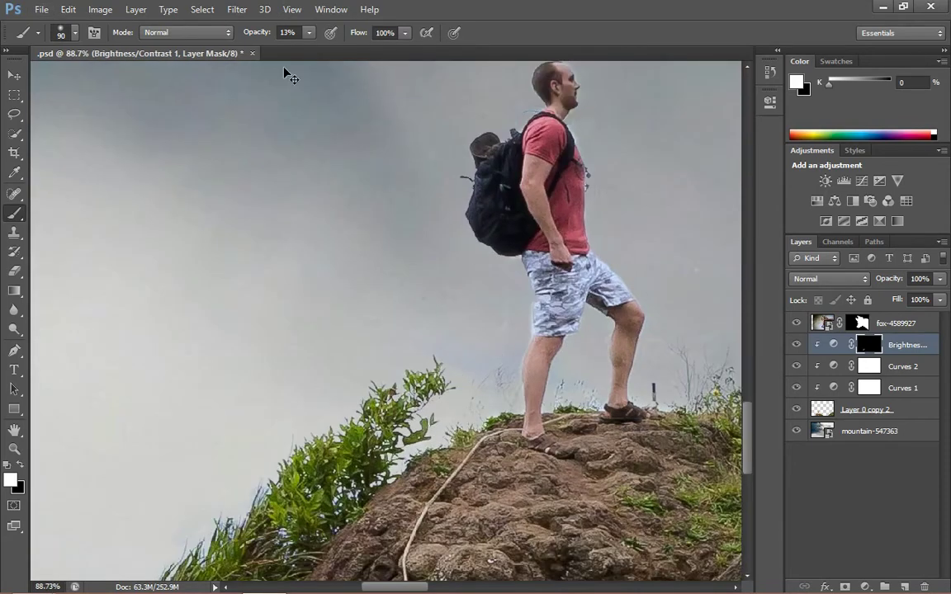
text(28)
key(Return)
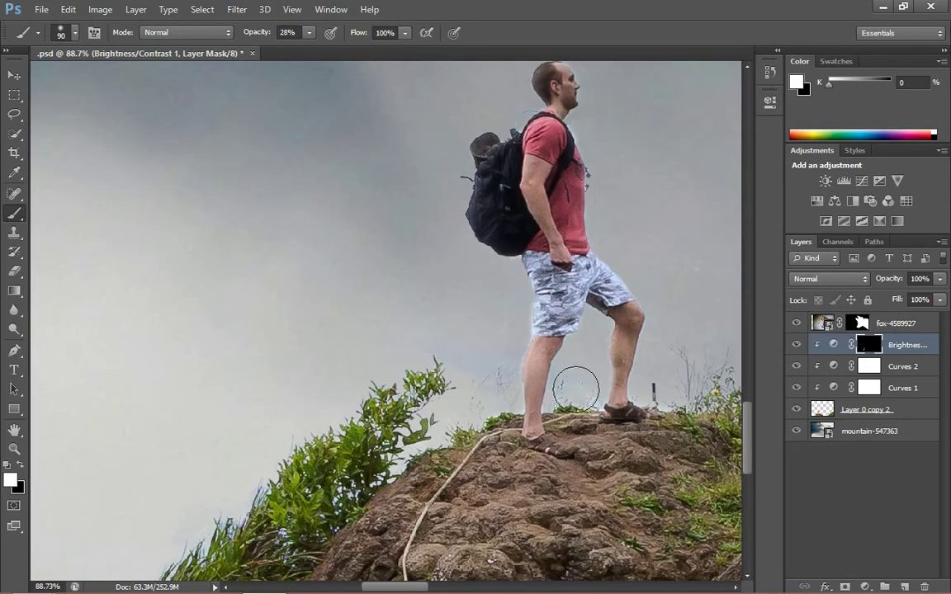
scroll(570, 400, up, 2)
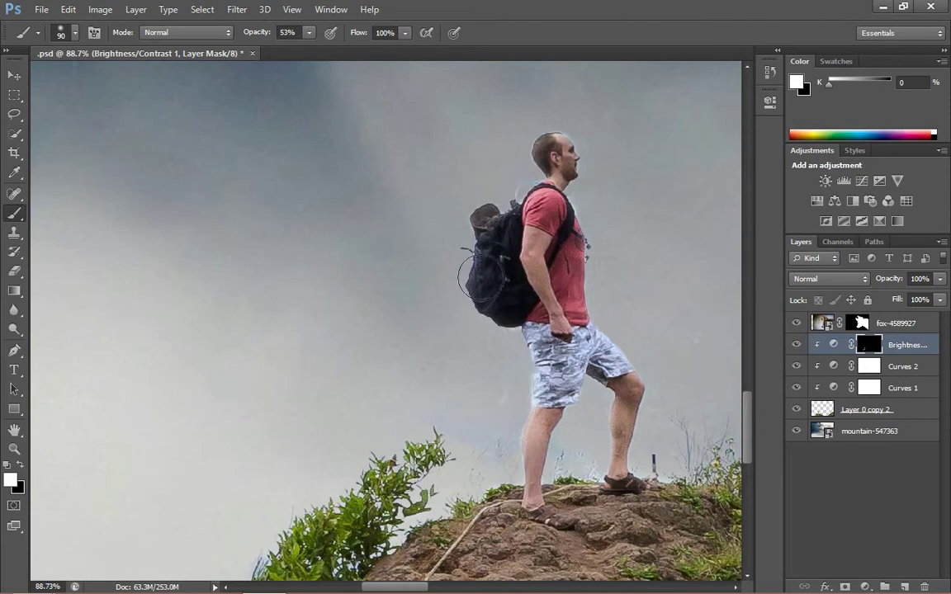
mouse_move(592, 451)
mouse_down()
mouse_move(281, 551)
mouse_move(198, 551)
mouse_up()
key(bracketright)
key(bracketright)
key(bracketright)
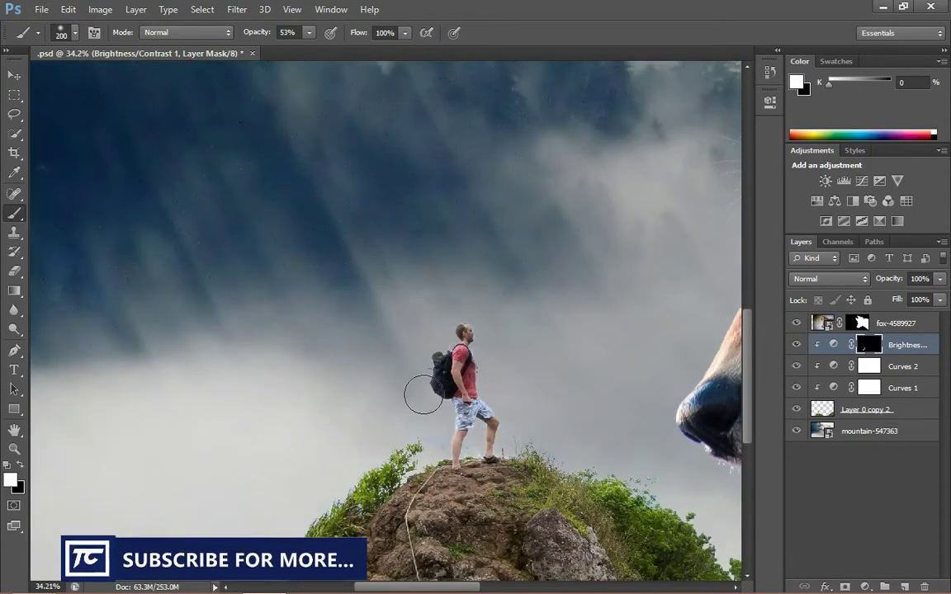
key(ctrl+0)
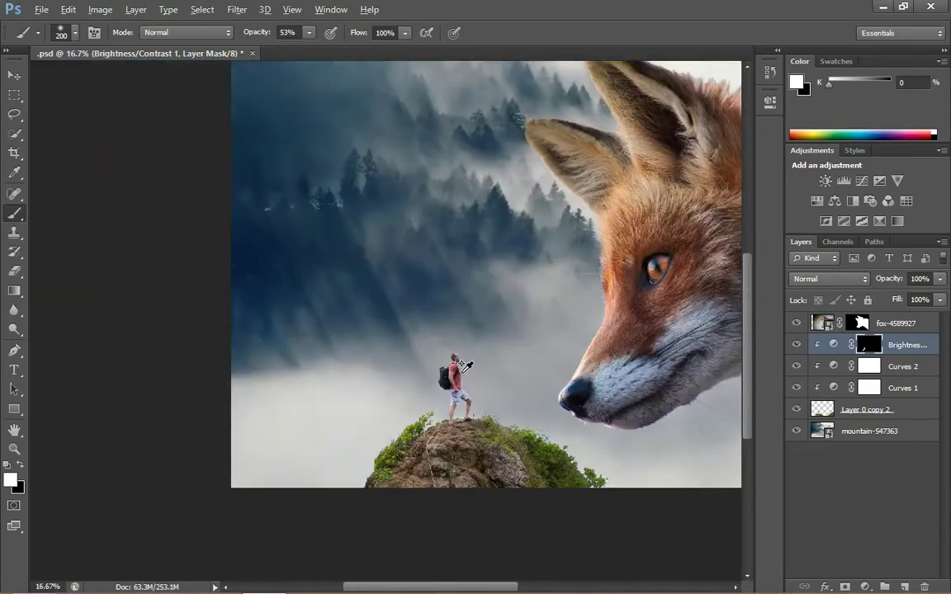
scroll(487, 378, up, 3)
Select the fox layer and add Curves 3, lowering its midpoint to darken the fox.
key(v)
scroll(381, 361, down, 2)
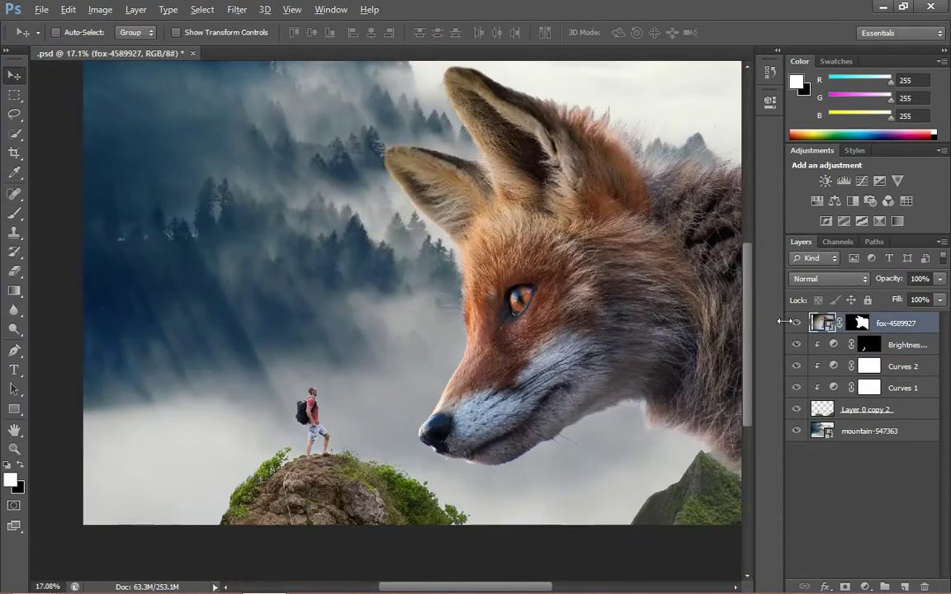
click(895, 323)
click(864, 587)
click(835, 350)
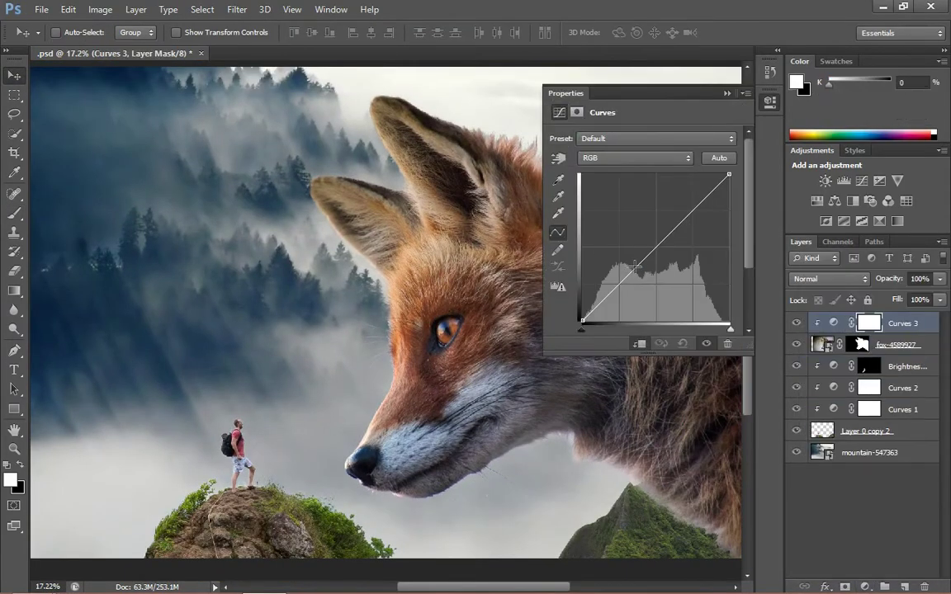
drag(644, 258, 644, 266)
Add Curves 4 clipped to the fox, adjusting its Red, Green (top point inward) and Blue curves.
click(864, 587)
click(840, 344)
key(alt+3)
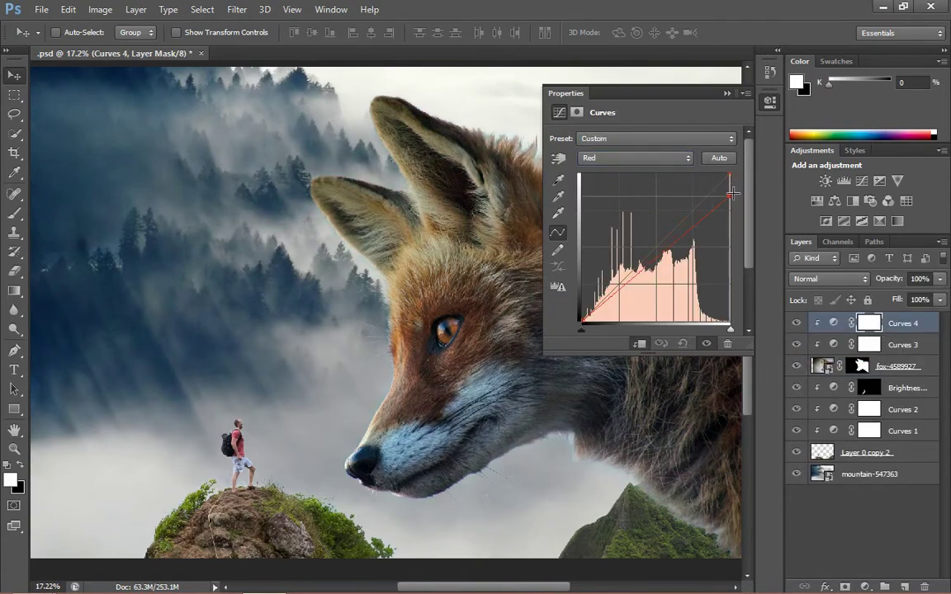
click(635, 157)
click(594, 198)
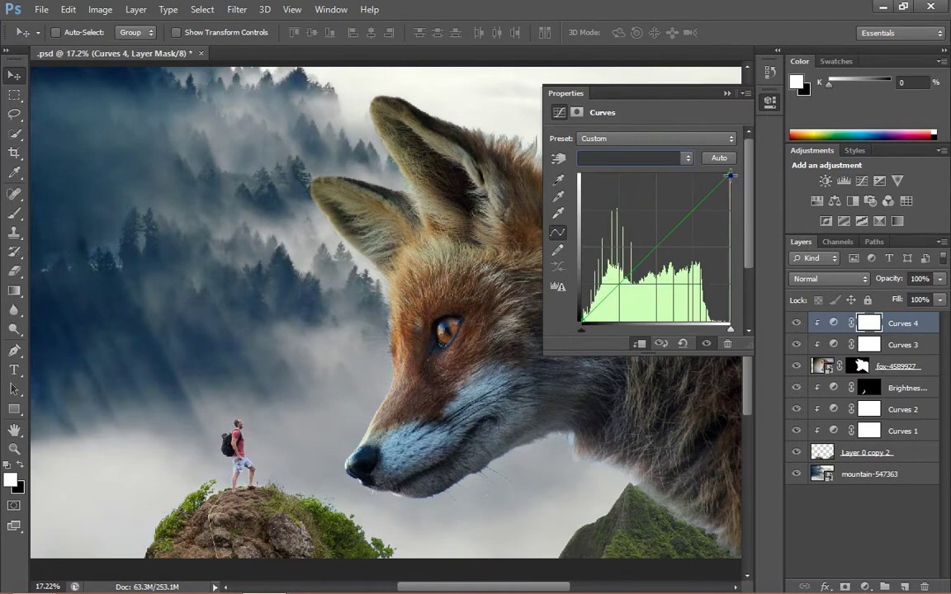
mouse_move(730, 175)
mouse_down()
mouse_move(721, 174)
mouse_move(734, 176)
mouse_up()
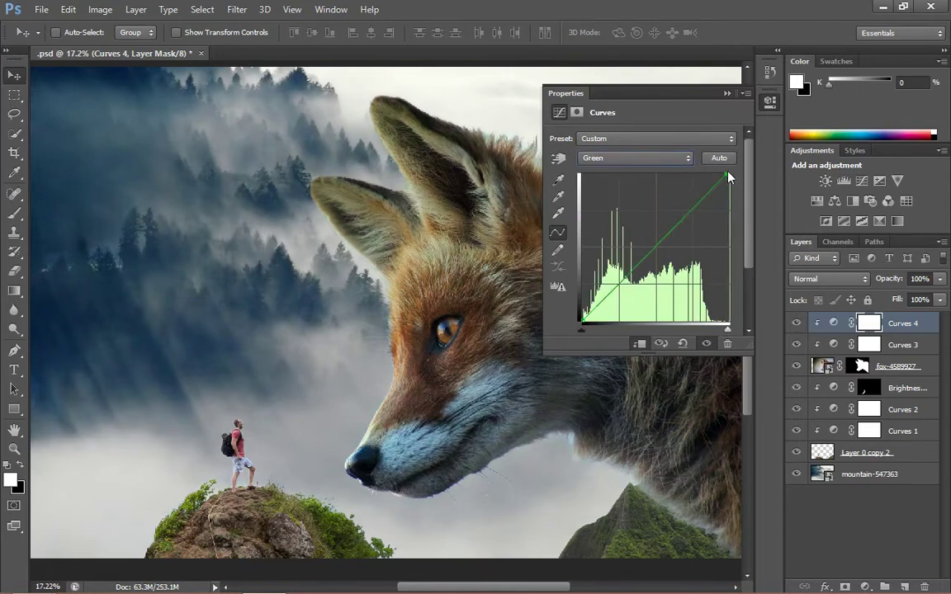
click(652, 158)
click(644, 172)
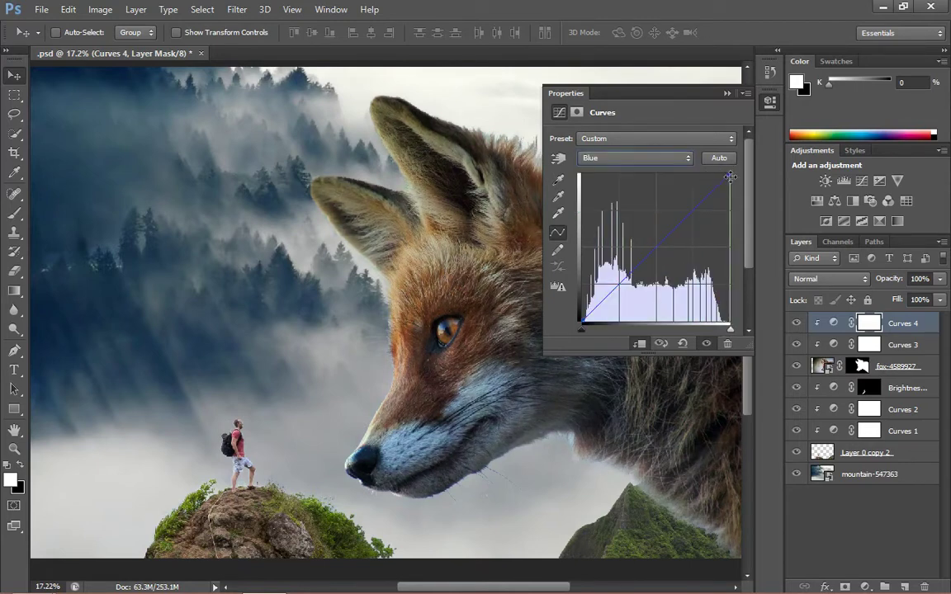
Compare against the hiker's two Curves layers, then finish the fox's Blue channel curve.
click(830, 427)
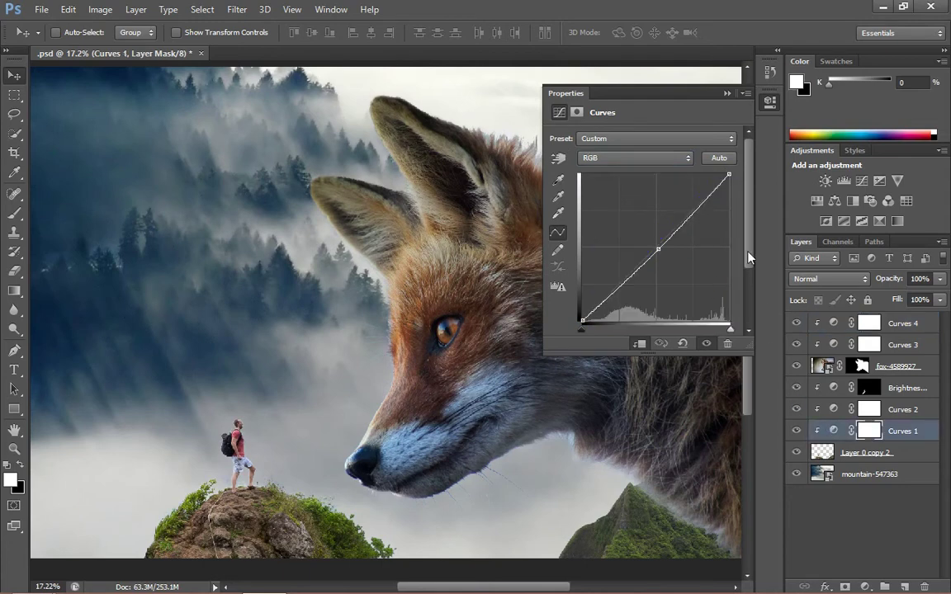
click(835, 412)
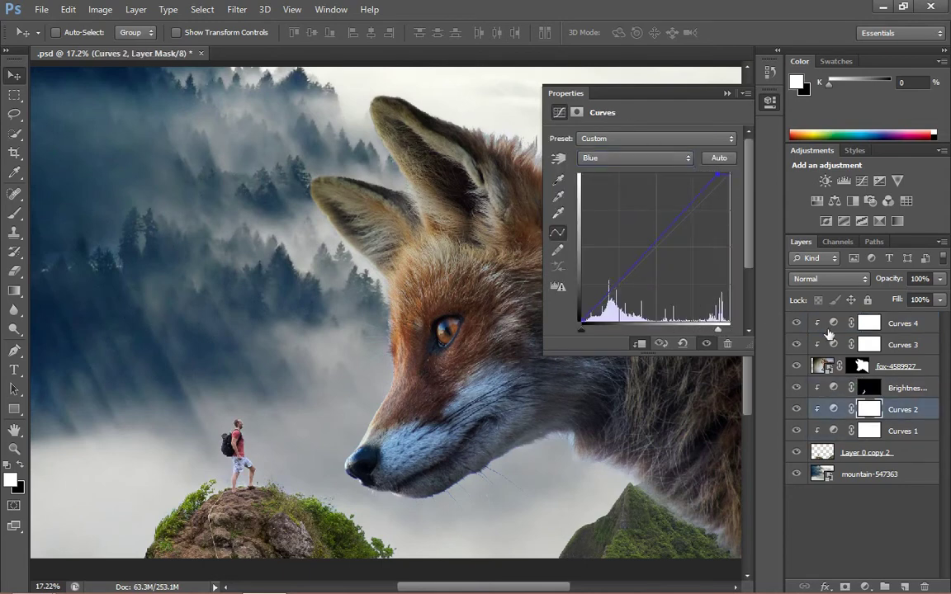
click(833, 323)
click(652, 158)
click(644, 201)
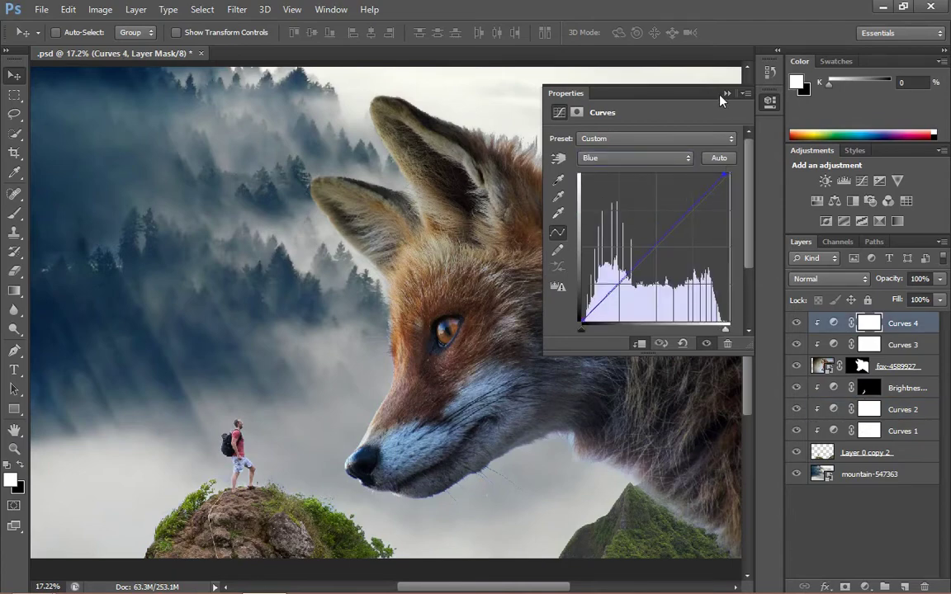
click(727, 94)
click(864, 587)
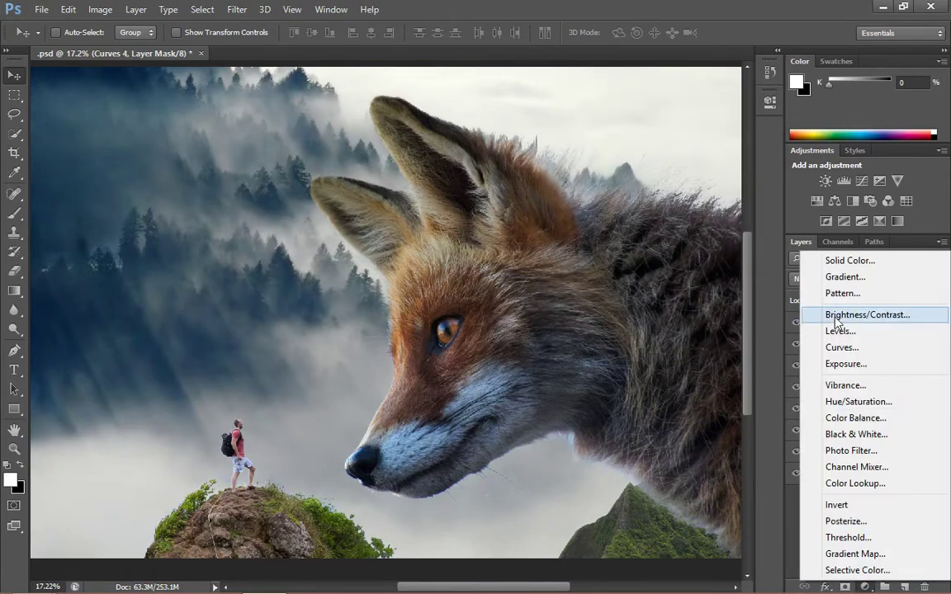
Add a strongly brightened Brightness/Contrast layer clipped to the fox, its mask inverted to black.
click(838, 314)
drag(643, 176, 700, 172)
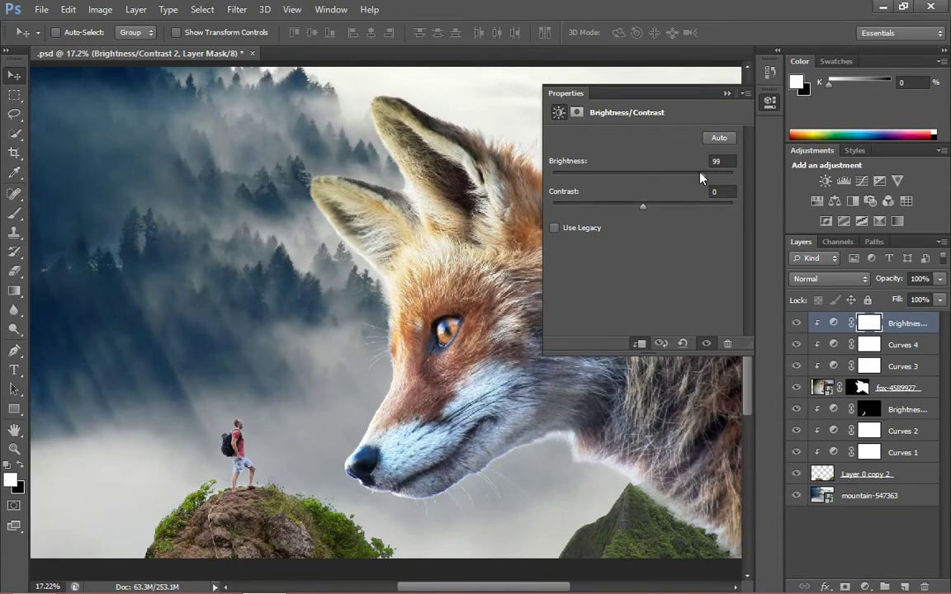
click(867, 325)
key(ctrl+i)
click(726, 93)
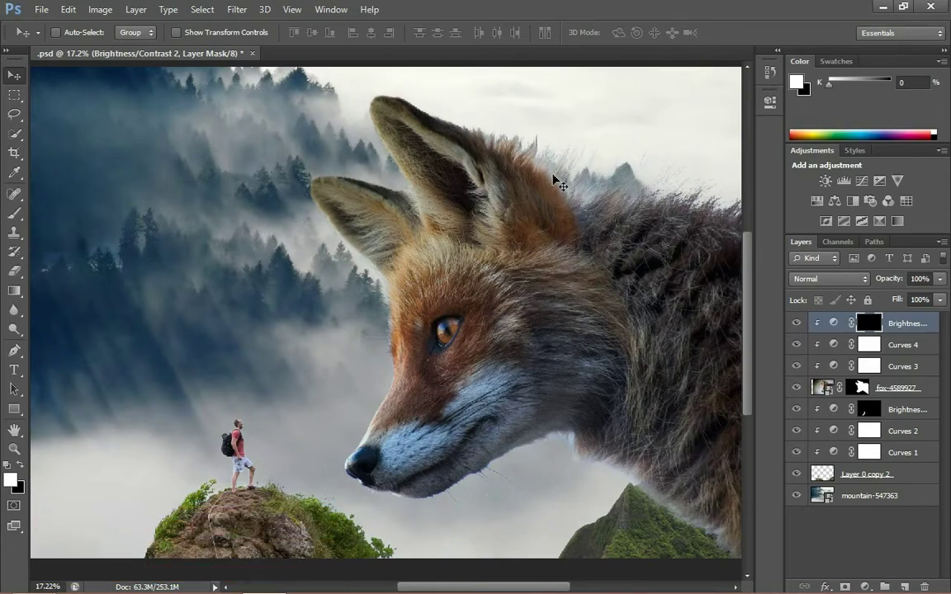
Reveal the fox's brightening around its eye with a 300 px white brush, then set 9% opacity.
key(b)
scroll(365, 334, up, 2)
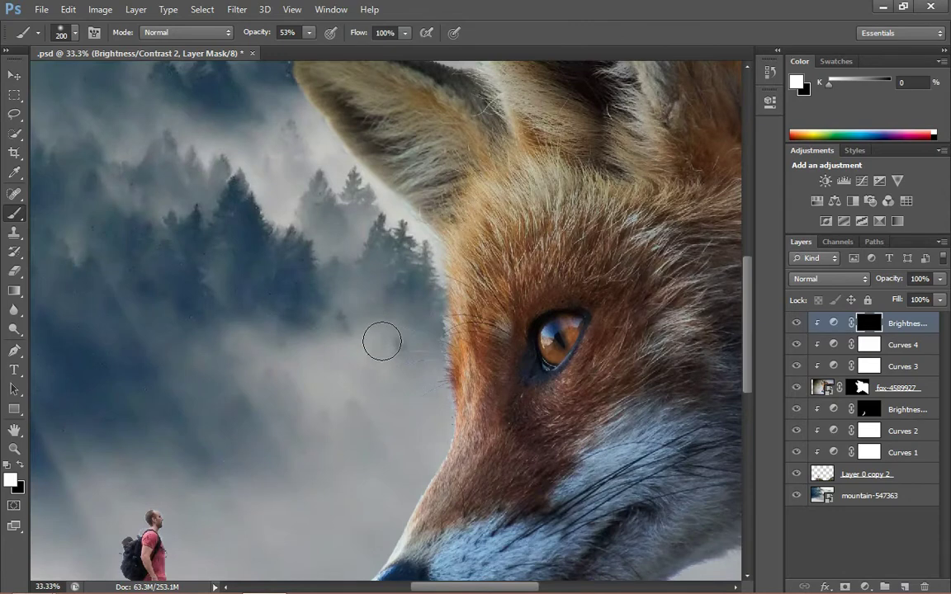
scroll(431, 321, up, 1)
key(bracketright)
key(bracketright)
drag(449, 283, 495, 438)
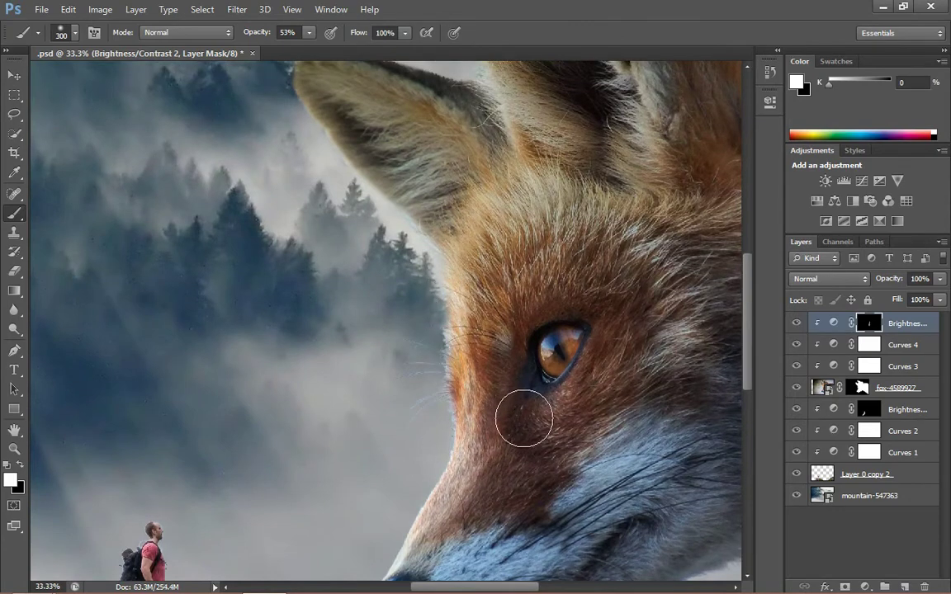
scroll(471, 446, down, 1)
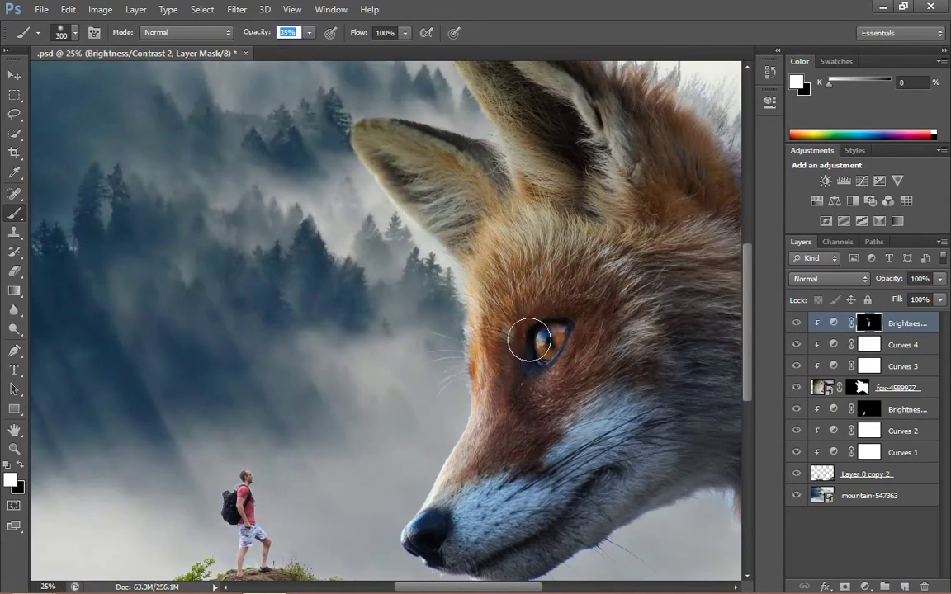
click(281, 34)
text(9)
key(Return)
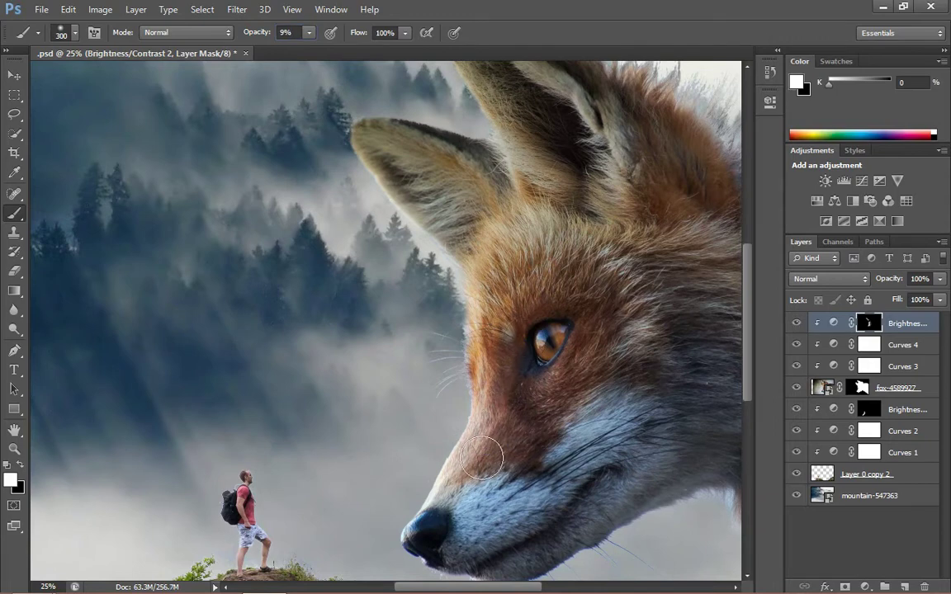
Undo a stray mask stroke, set a 700 px brush at 20%, and switch between the Brightness/Contrast masks.
click(796, 324)
click(797, 323)
key(ctrl+alt+z)
key(2)
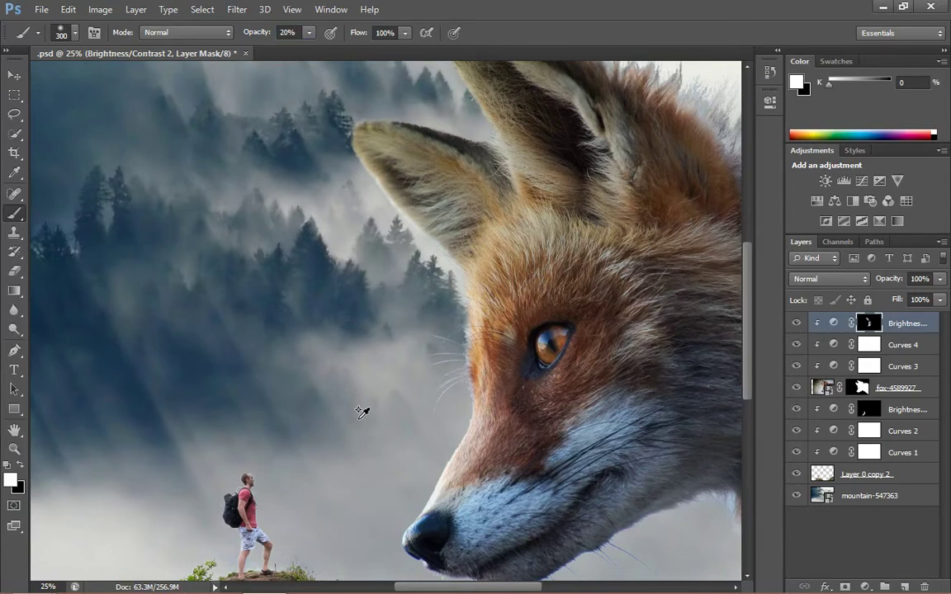
scroll(361, 297, up, 5)
key(ctrl+minus)
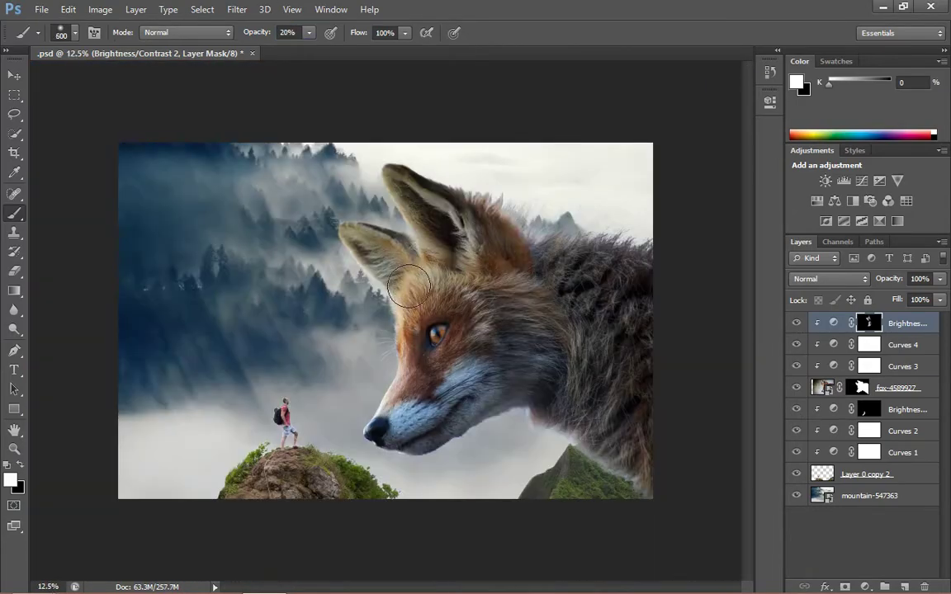
key(bracketright)
key(bracketright)
key(bracketright)
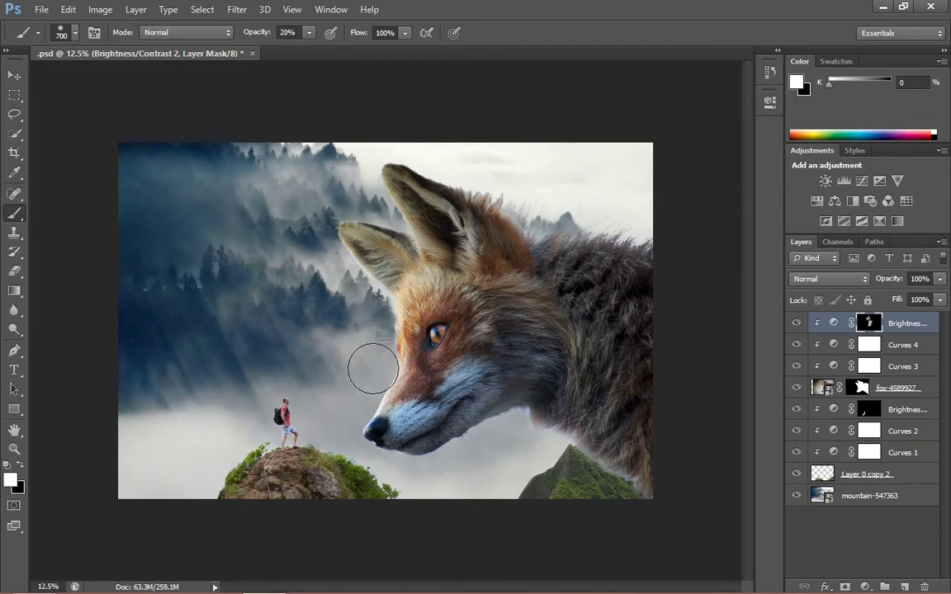
scroll(343, 377, up, 1)
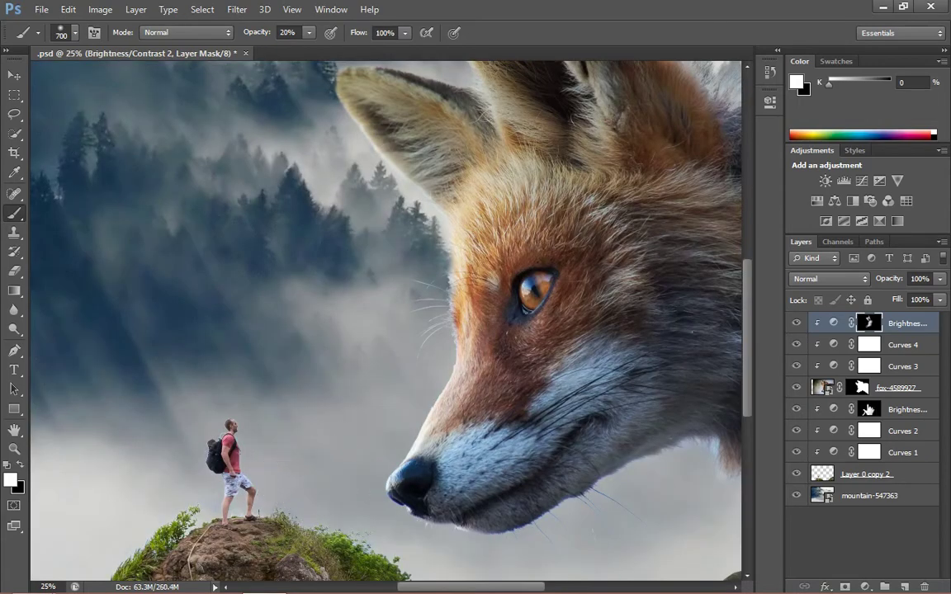
click(868, 410)
scroll(425, 389, down, 2)
click(868, 323)
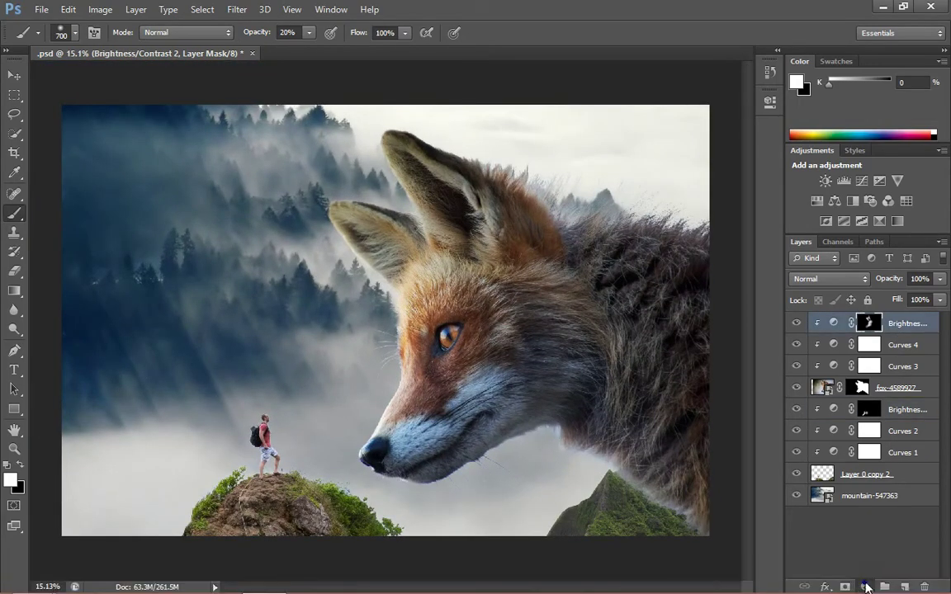
Try a Brightness/Contrast 3 layer at -51 brightness, then delete it.
drag(642, 175, 612, 176)
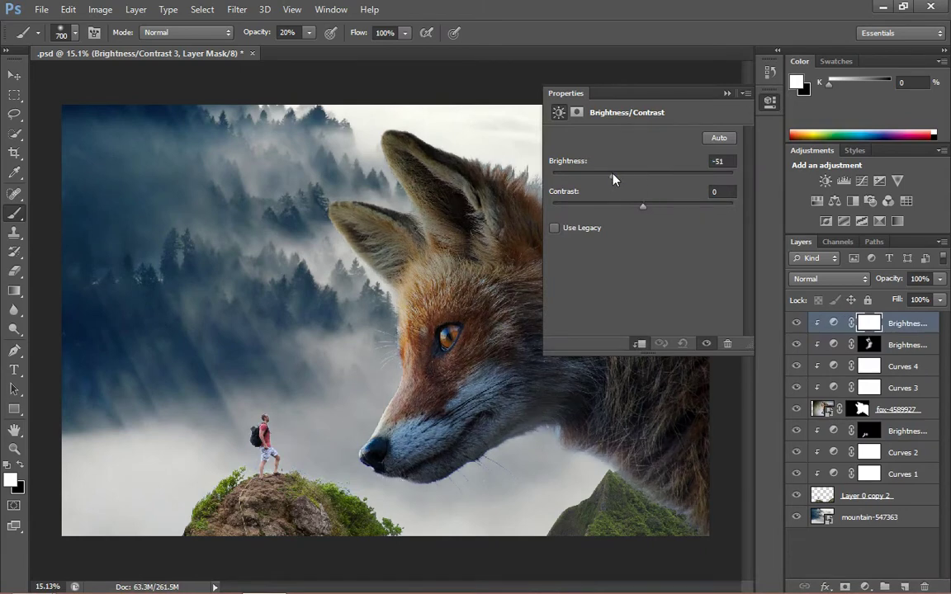
click(849, 393)
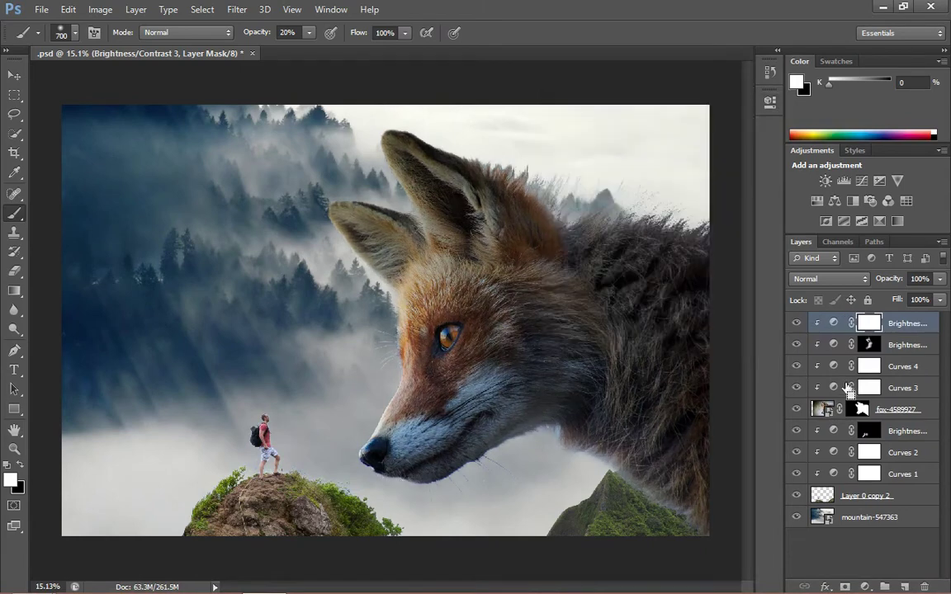
key(Delete)
Add a new layer above the fox and set a 250 px brush at 4% opacity.
click(877, 387)
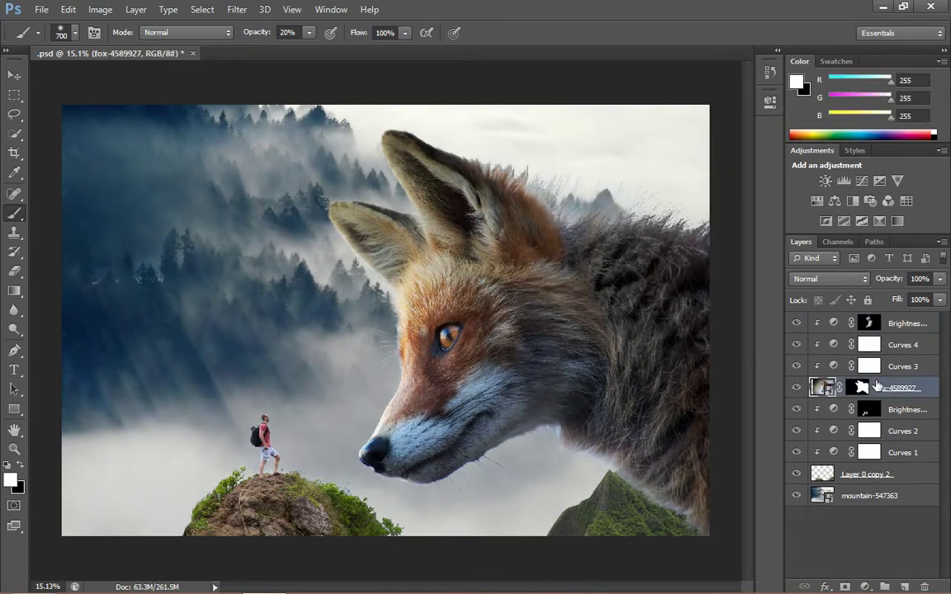
click(905, 587)
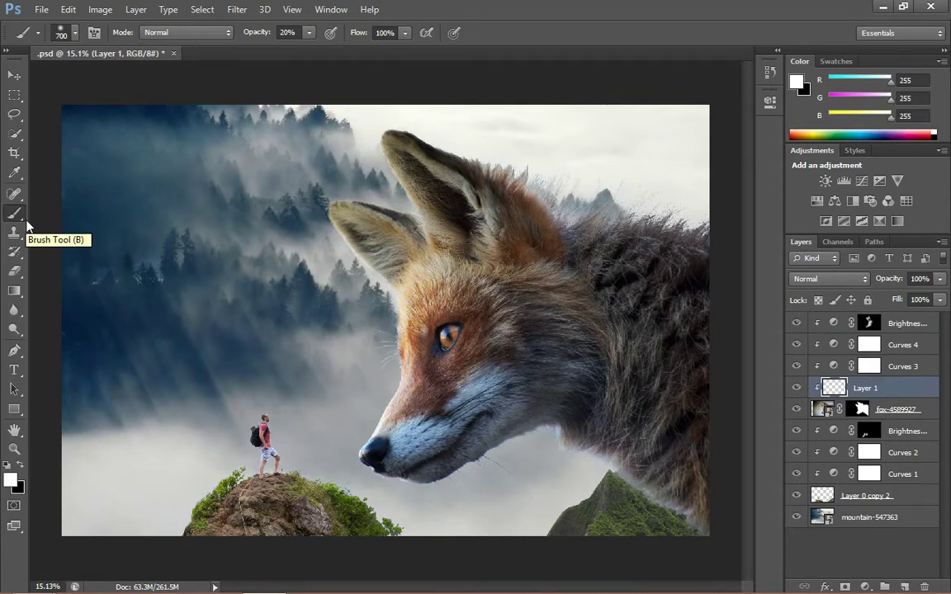
scroll(715, 542, up, 2)
key(0)
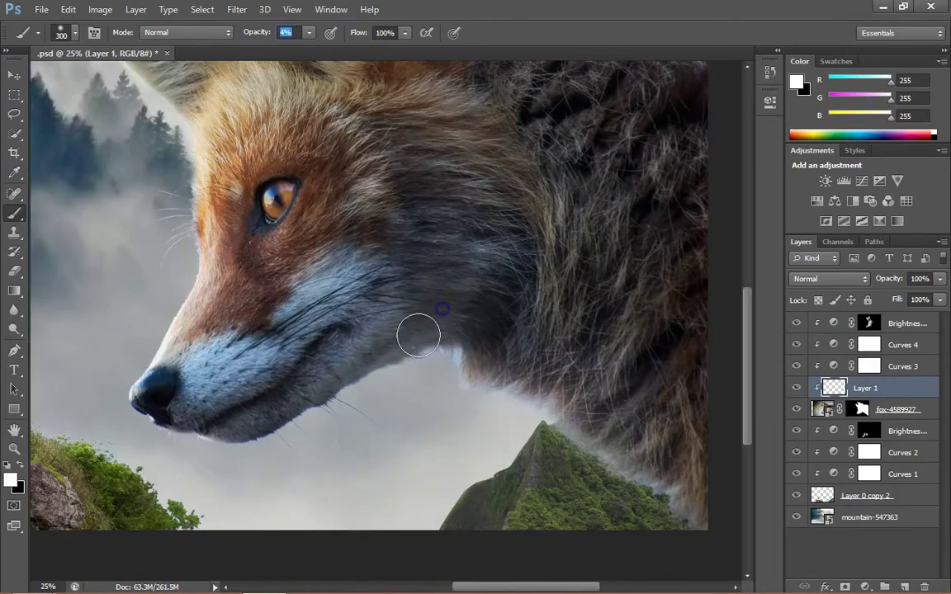
key(4)
key(bracketleft)
key(bracketleft)
key(bracketleft)
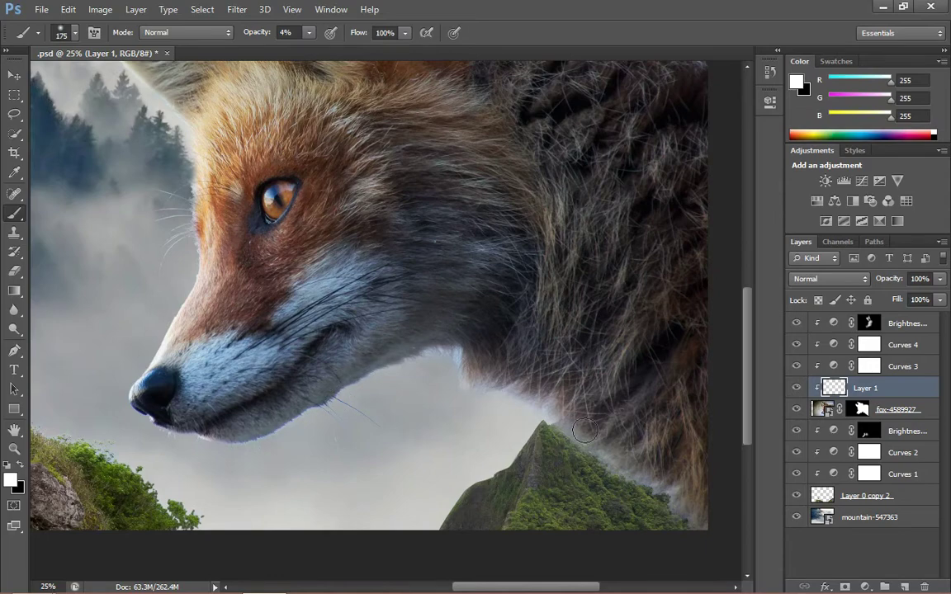
scroll(583, 430, down, 2)
scroll(672, 198, up, 1)
key(bracketright)
key(bracketright)
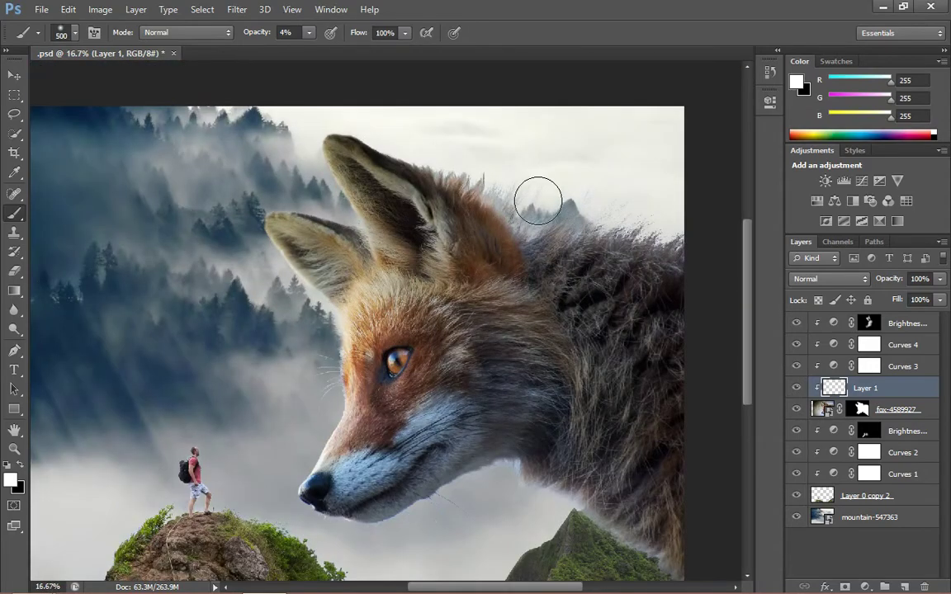
Sample light, pale and grey mist tones from sky and fog to paint haze over the fox.
alt+click(444, 114)
scroll(444, 114, up, 1)
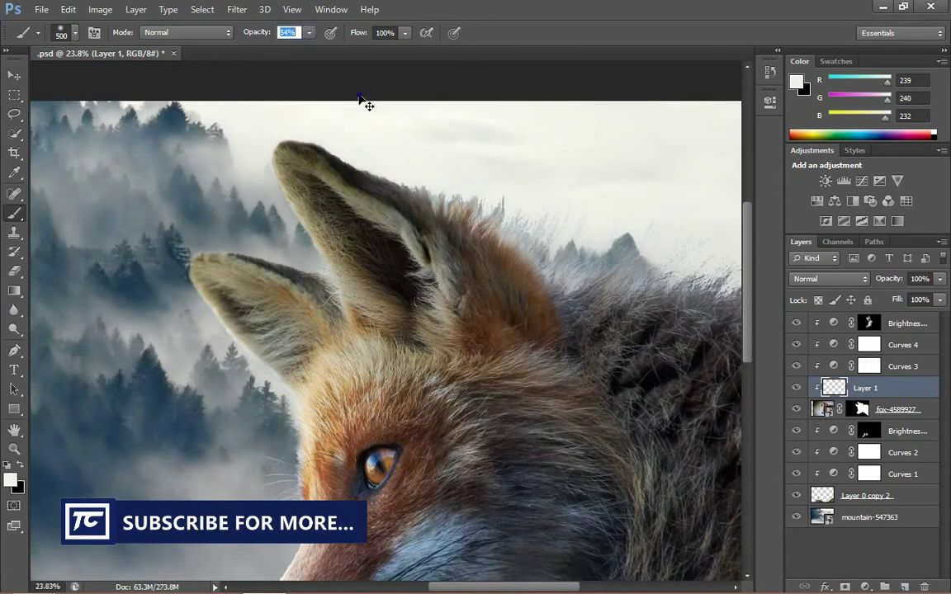
key(3)
key(3)
alt+click(222, 121)
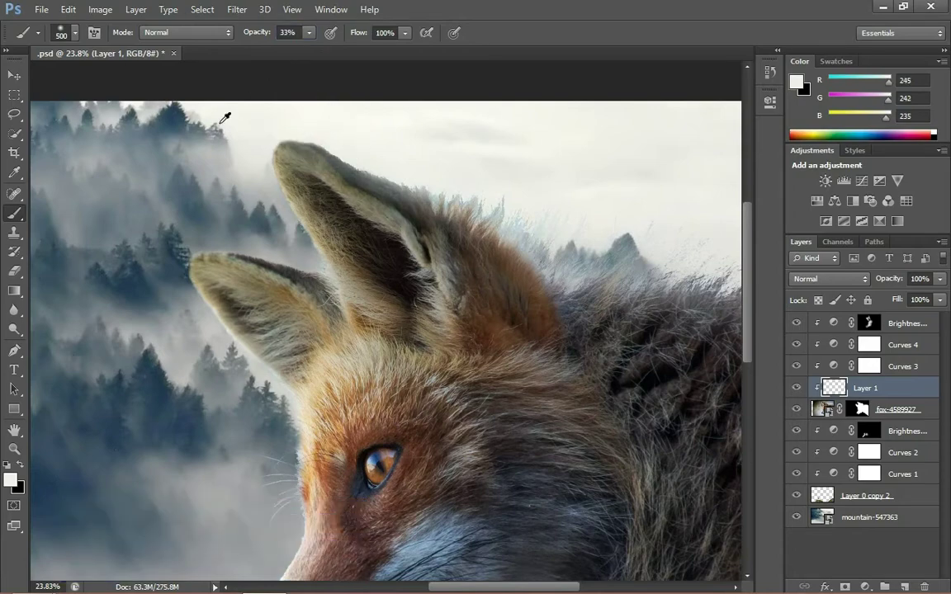
scroll(224, 118, up, 1)
key(bracketleft)
key(bracketleft)
key(bracketleft)
alt+click(272, 248)
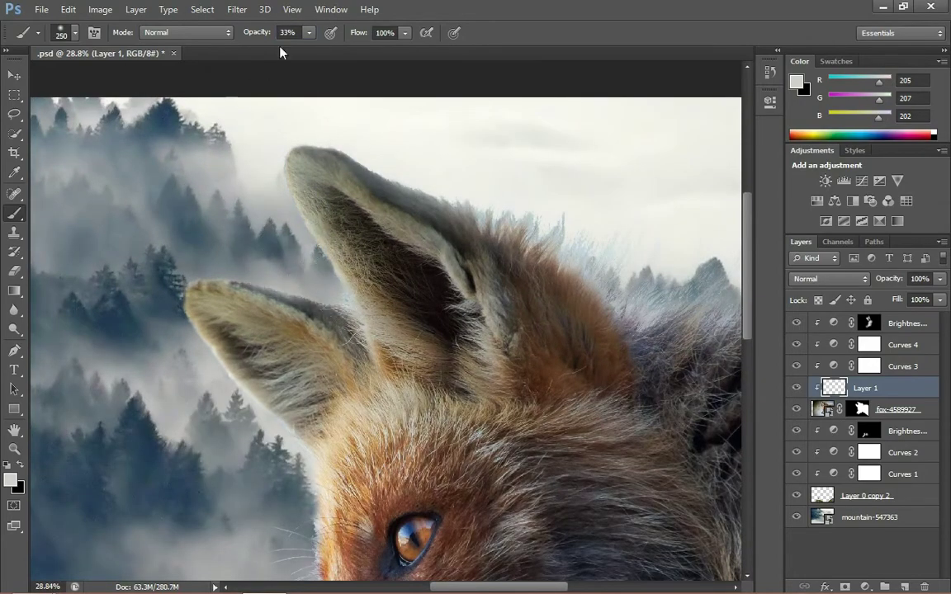
scroll(223, 361, down, 1)
alt+click(272, 333)
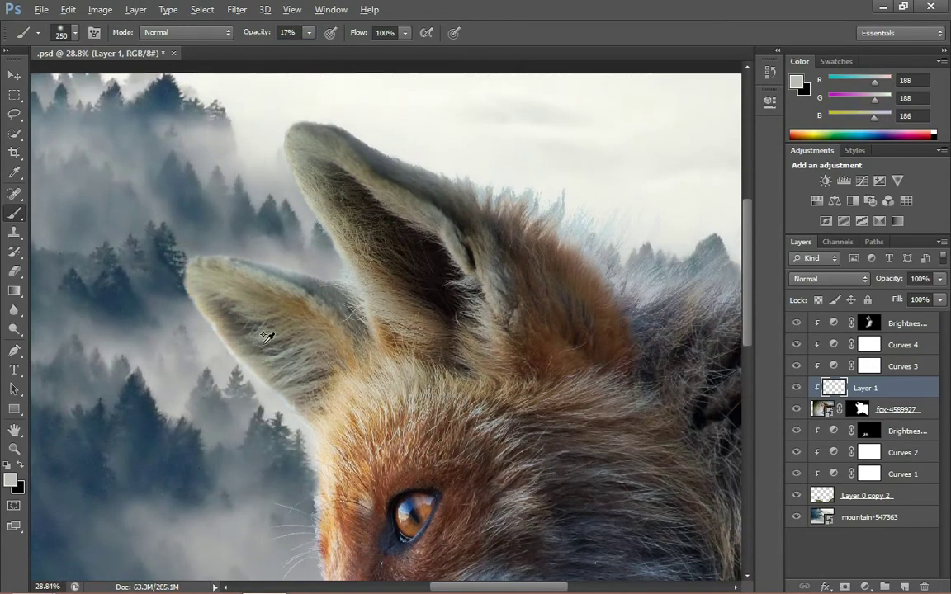
Zoom out and select Layer 0 copy 2, the climber's peak layer.
key(ctrl+minus)
key(ctrl+minus)
key(ctrl+minus)
scroll(657, 513, up, 1)
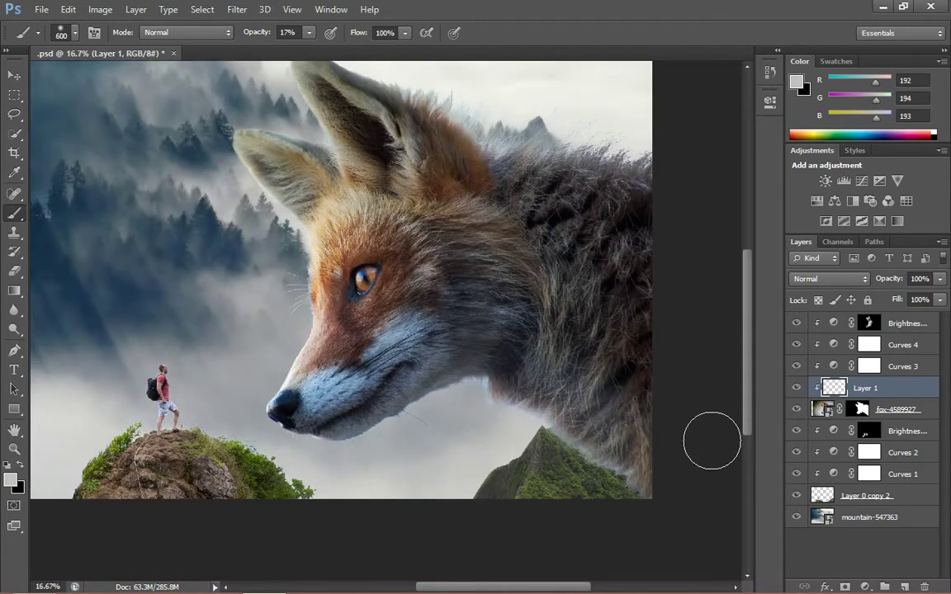
click(858, 497)
key(ctrl+minus)
scroll(147, 495, up, 2)
Create Layer 2 clipped to the peak layer, with white as the brush colour.
key(ctrl+shift+alt+n)
key(ctrl+alt+g)
key(d)
key(x)
key(c)
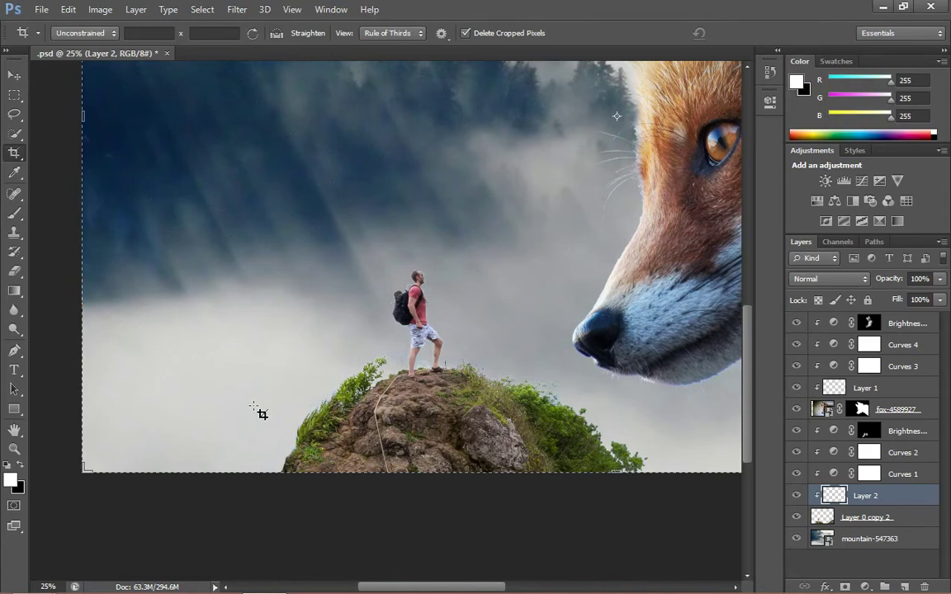
scroll(258, 412, down, 1)
key(b)
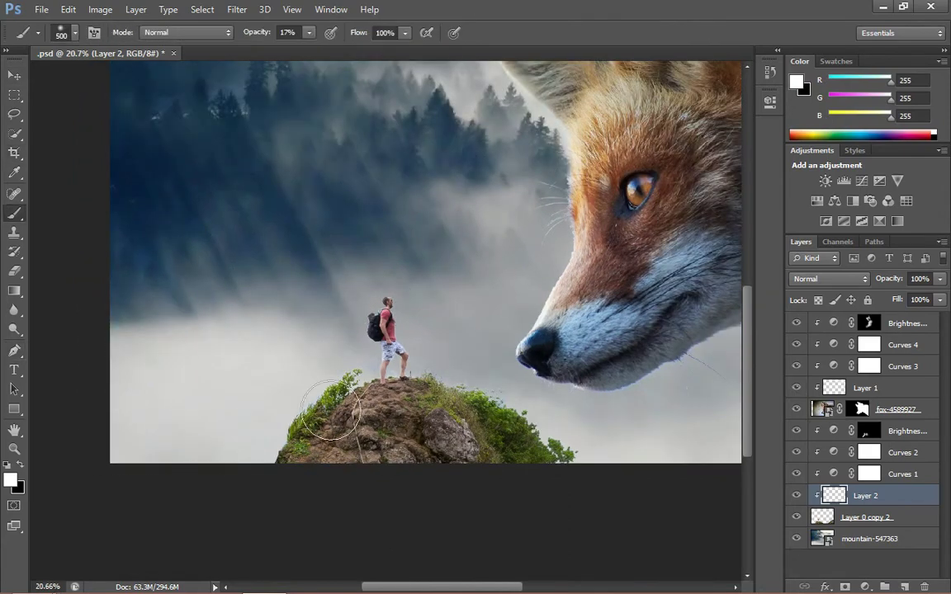
Brush soft white mist around the rock with a 200 px brush, then reselect the fox's layers.
key(bracketleft)
key(bracketleft)
key(bracketleft)
scroll(322, 408, up, 1)
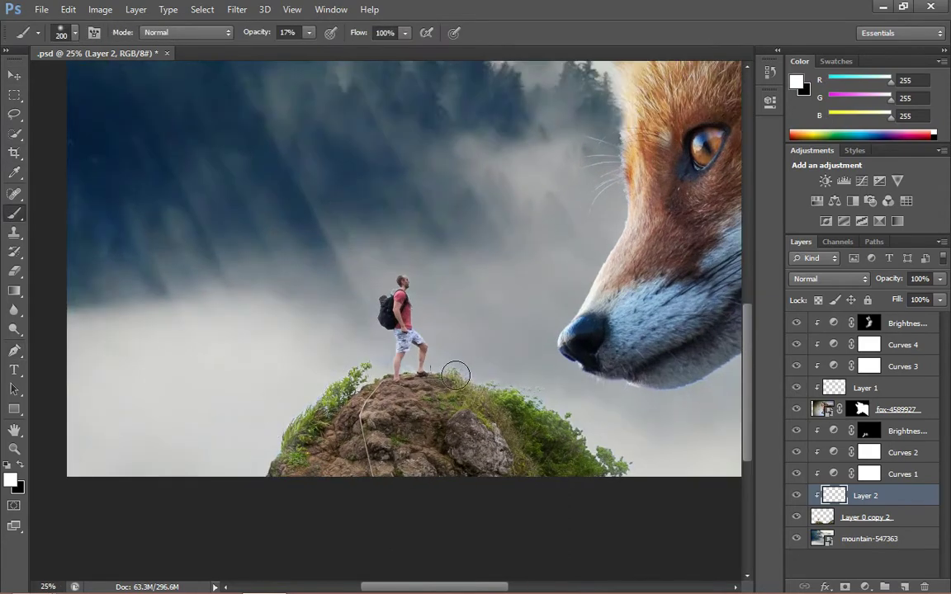
scroll(253, 400, down, 1)
scroll(606, 401, up, 1)
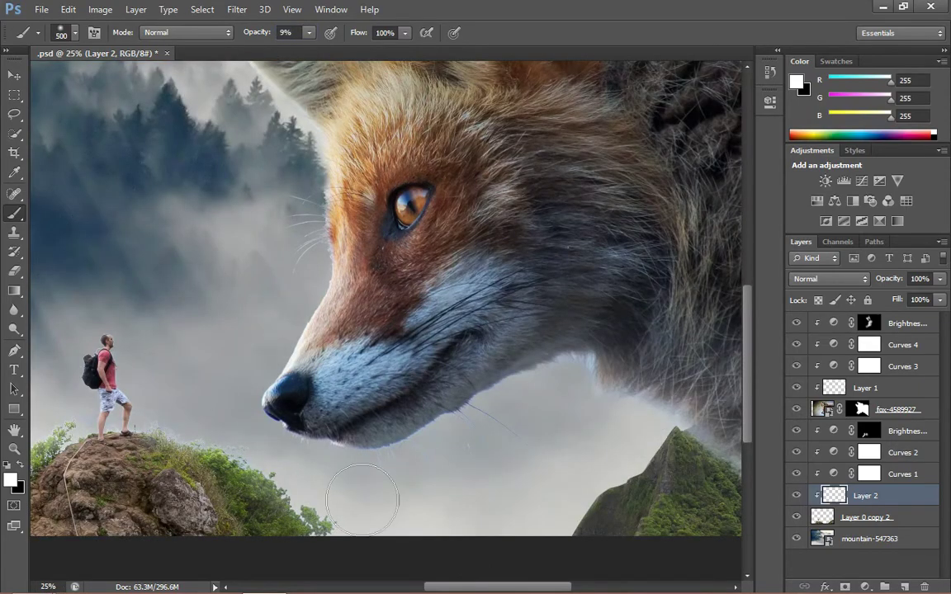
scroll(244, 446, down, 1)
scroll(248, 496, down, 1)
scroll(413, 371, up, 1)
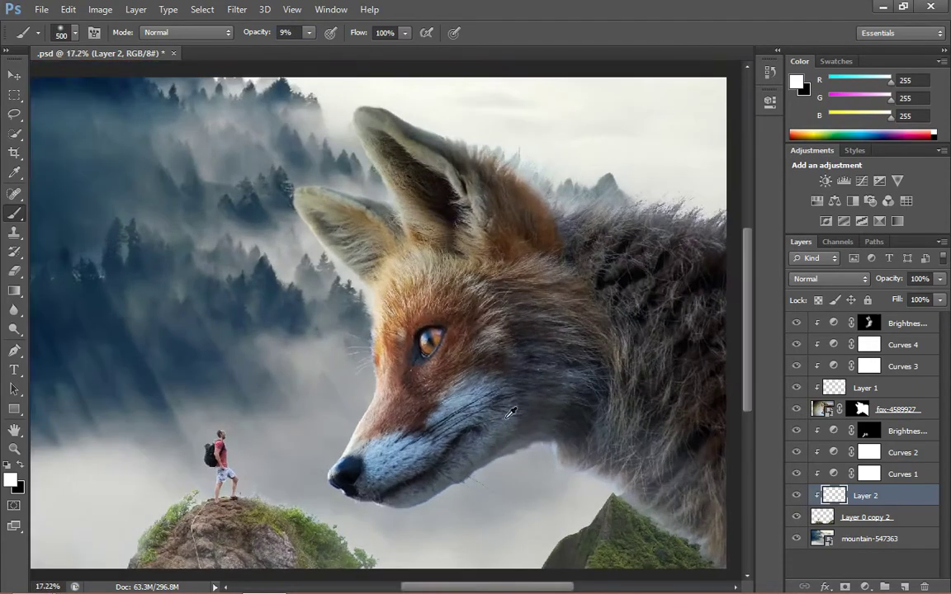
scroll(578, 314, down, 1)
ctrl+click(664, 256)
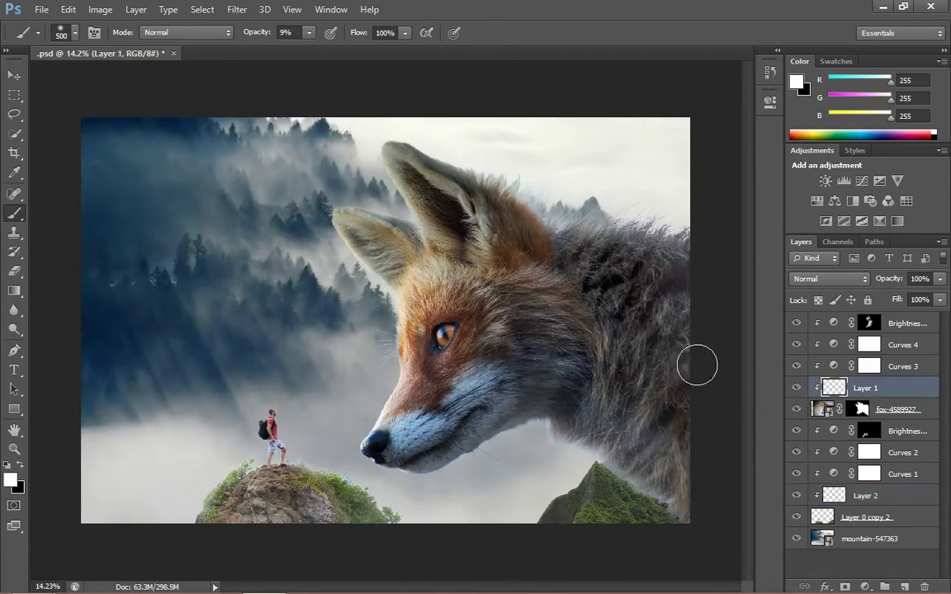
click(811, 321)
Add a new top layer and select Layer 3, adjusting brush size and opacity.
click(906, 585)
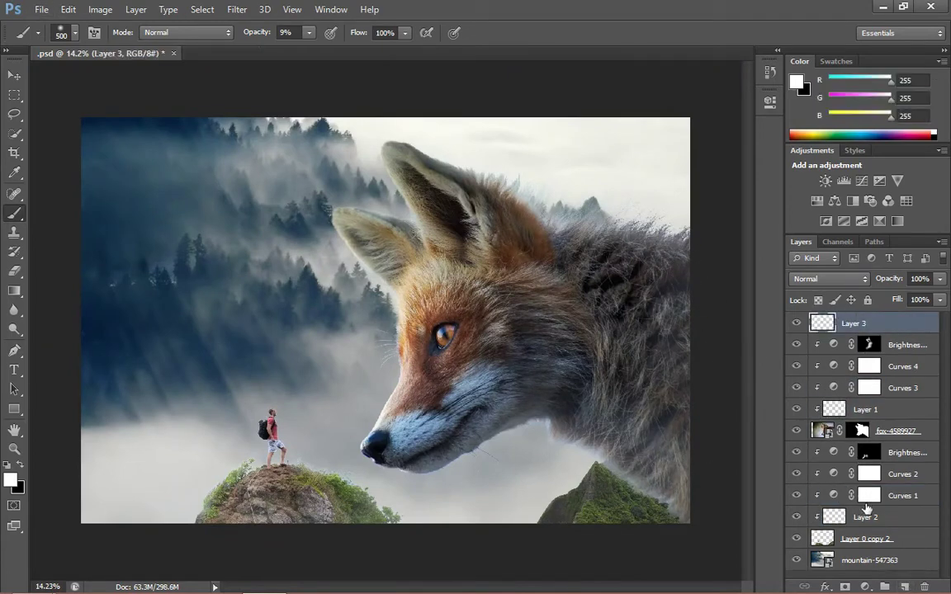
double_click(868, 365)
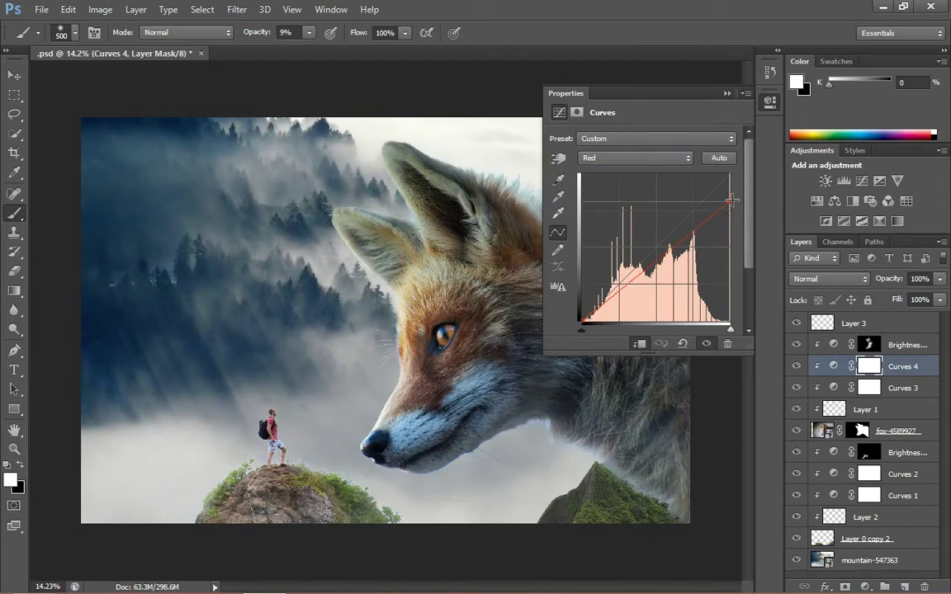
click(727, 96)
key(4)
key(2)
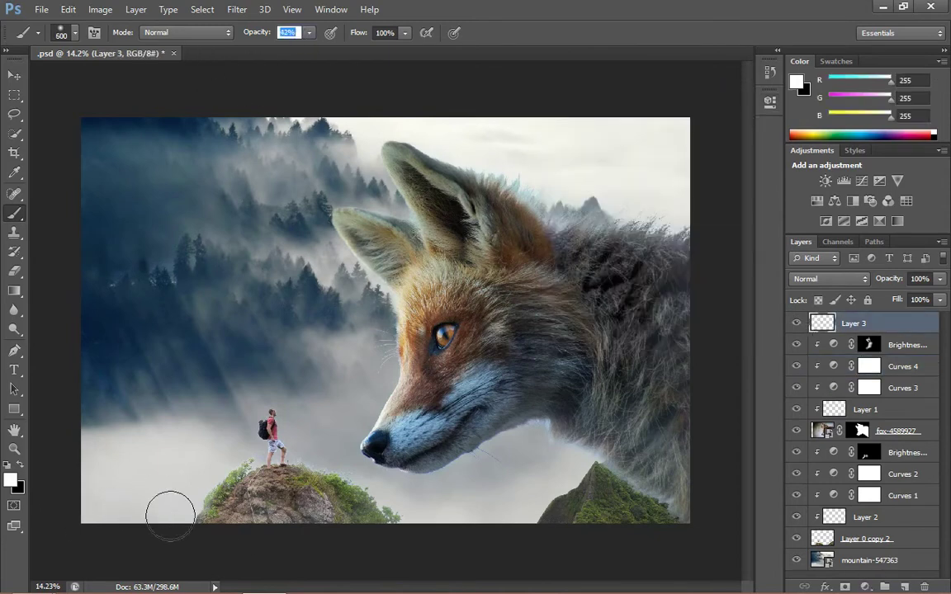
Try a haze stroke on the lower rock, then undo it.
drag(170, 510, 197, 526)
key(bracketleft)
scroll(143, 479, up, 1)
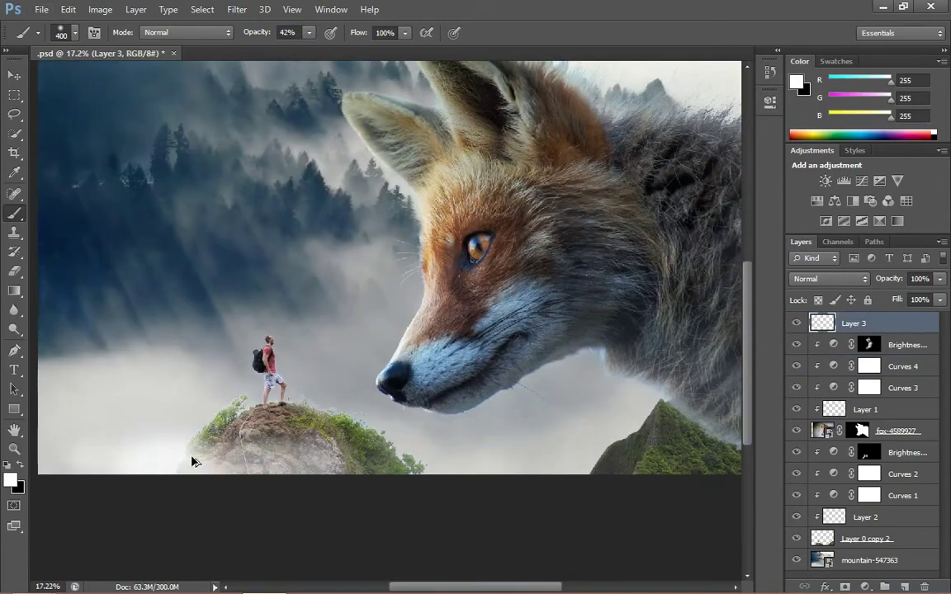
key(ctrl+alt+z)
key(ctrl+alt+z)
Sample light grey from the mist and brush haze along the rock's base on Layer 3.
alt+click(118, 455)
click(826, 327)
drag(138, 462, 199, 485)
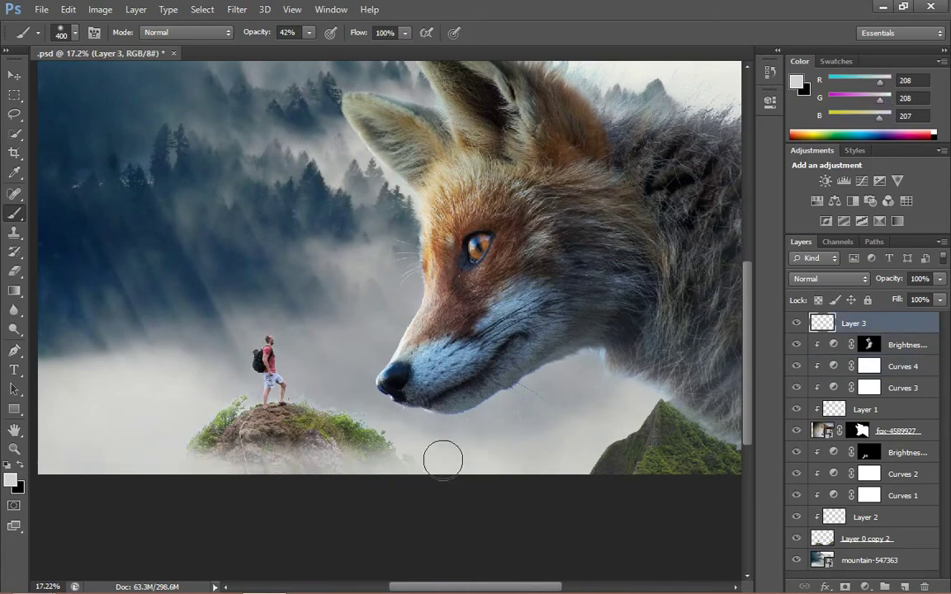
drag(441, 454, 197, 462)
Set brush opacity to 6% and softly veil the lower rock in haze.
scroll(280, 454, up, 2)
click(285, 33)
text(6)
mouse_move(347, 355)
mouse_down()
mouse_move(147, 441)
mouse_move(378, 435)
mouse_up()
scroll(286, 453, down, 4)
scroll(287, 452, up, 3)
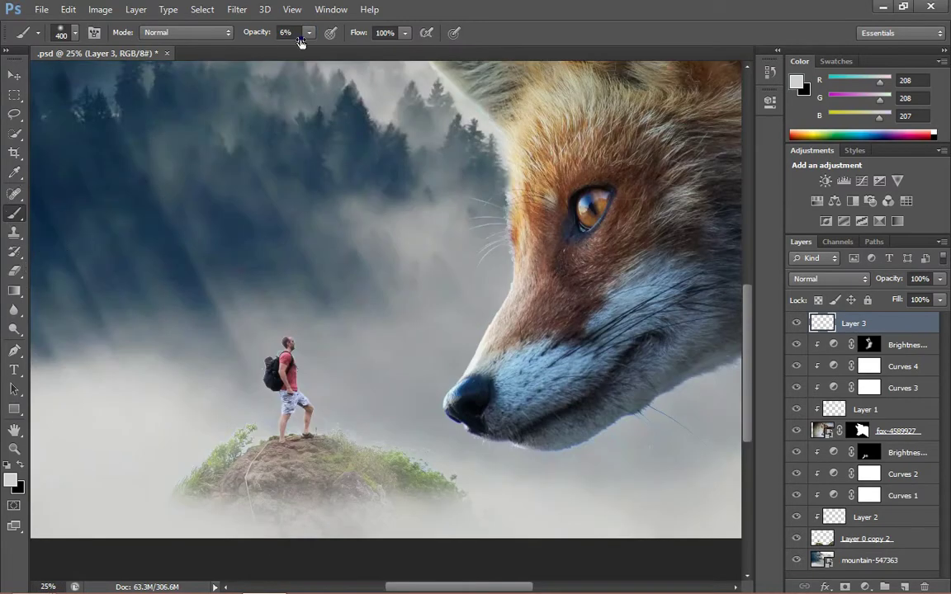
scroll(421, 477, down, 2)
Cover the lower-right mountain in soft grey mist.
mouse_move(559, 490)
mouse_down()
mouse_move(664, 488)
mouse_move(443, 537)
mouse_up()
scroll(443, 537, up, 1)
drag(472, 493, 450, 440)
mouse_move(259, 478)
mouse_down()
mouse_move(499, 418)
mouse_move(308, 452)
mouse_move(469, 426)
mouse_up()
scroll(469, 427, down, 1)
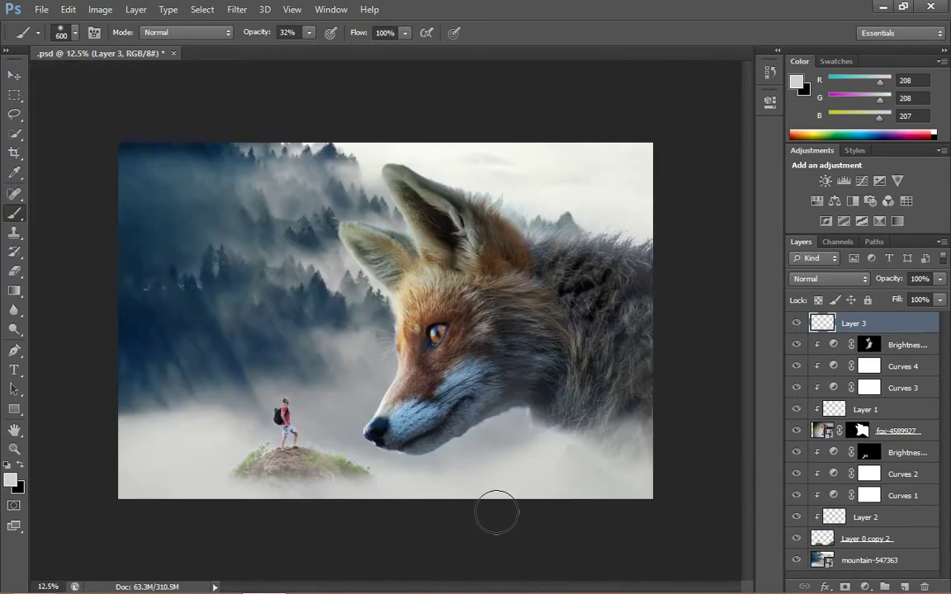
scroll(260, 516, up, 1)
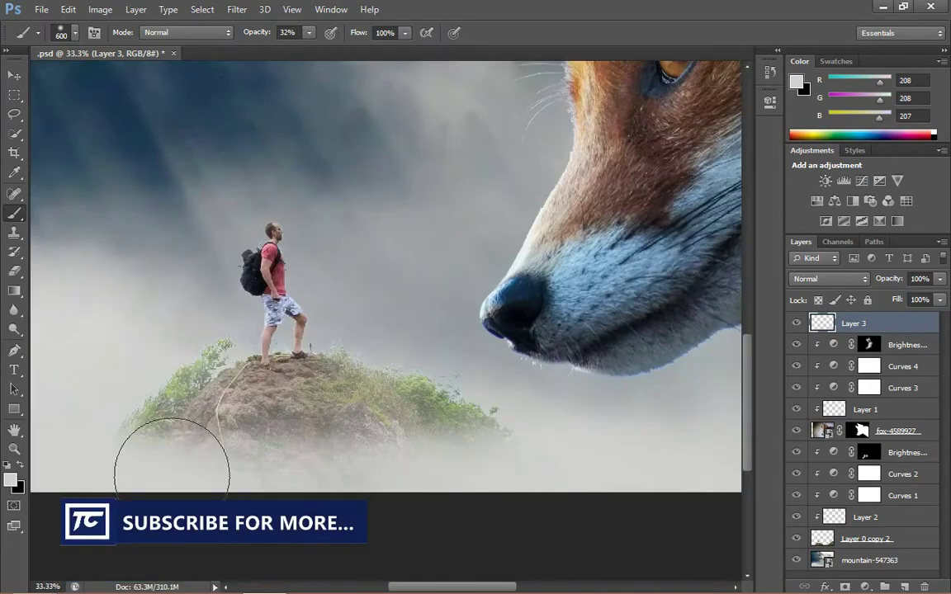
scroll(170, 520, down, 1)
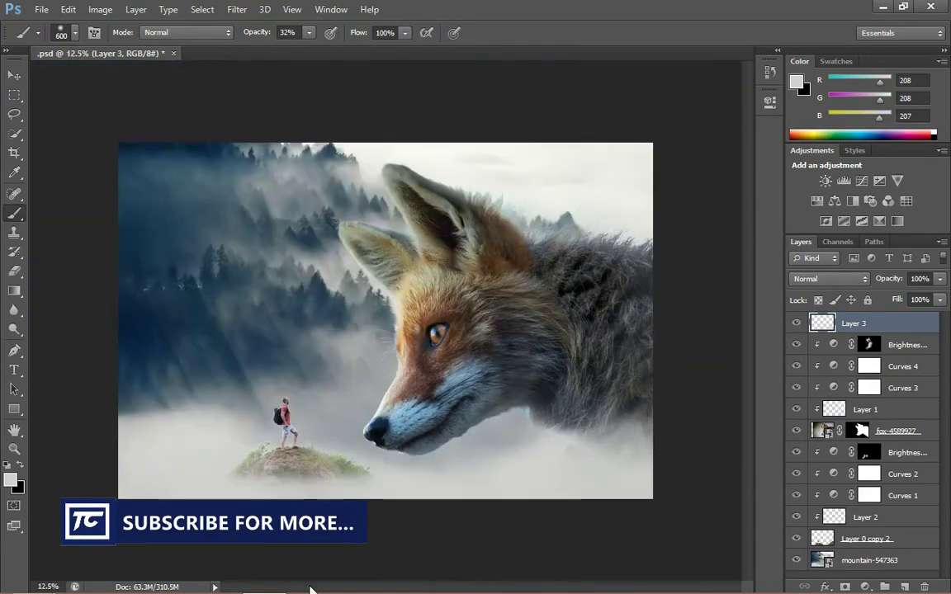
Haze over the fox's darker lower-right fur, raising brush opacity to 90.
drag(679, 327, 613, 265)
click(289, 33)
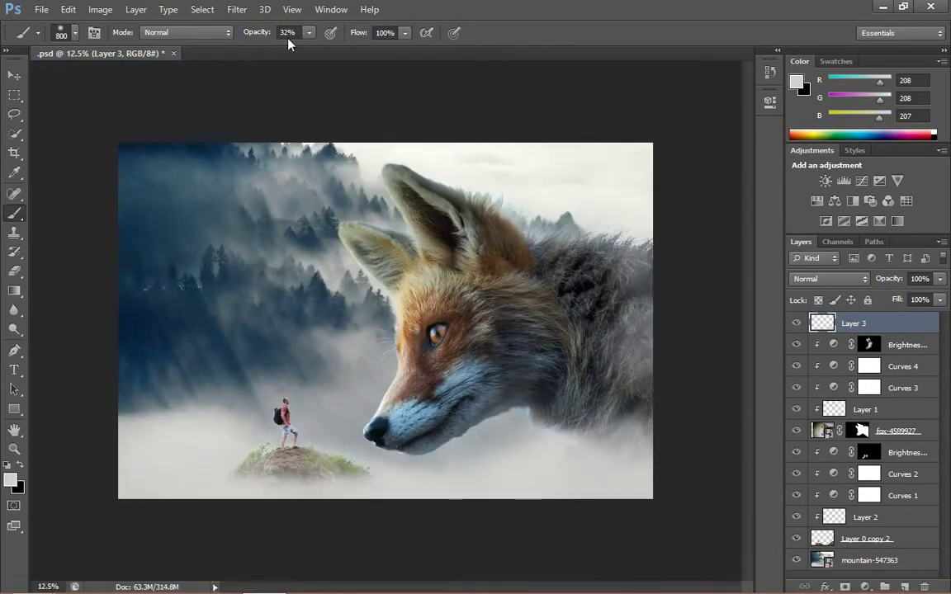
text(90)
mouse_move(636, 421)
mouse_down()
mouse_move(557, 431)
mouse_move(516, 363)
mouse_move(547, 430)
mouse_move(593, 424)
mouse_move(633, 233)
mouse_move(608, 341)
mouse_move(658, 361)
mouse_move(665, 320)
mouse_move(597, 297)
mouse_up()
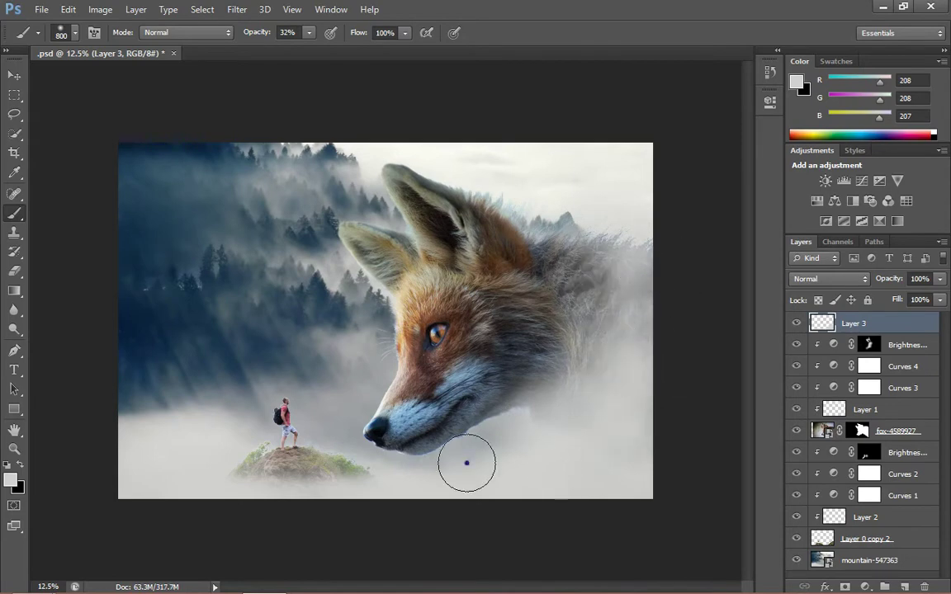
Shrink the brush, set 10% opacity and mist over the fox's head and ear fur.
key(bracketleft)
key(bracketleft)
key(bracketleft)
key(bracketleft)
key(bracketleft)
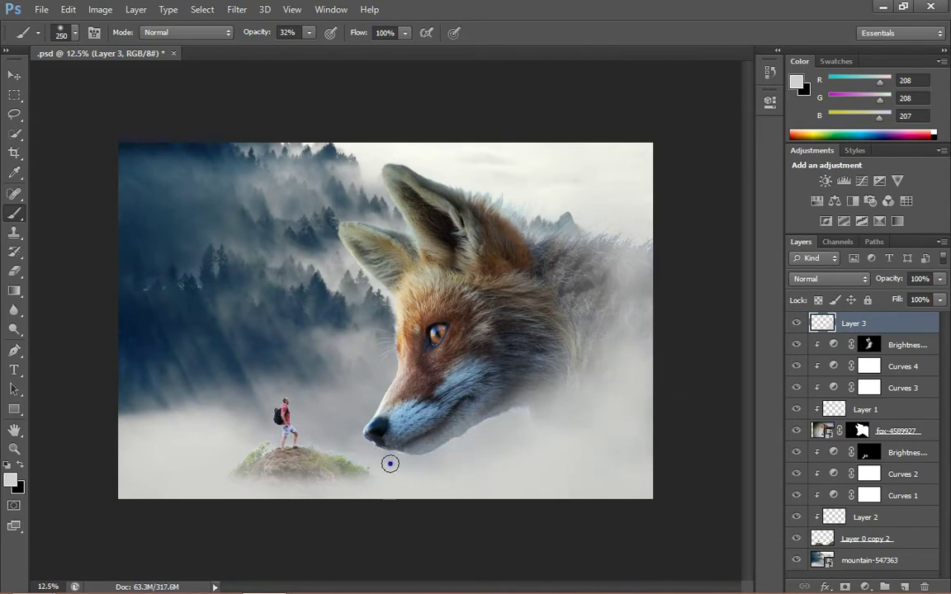
scroll(495, 429, up, 1)
scroll(477, 429, down, 1)
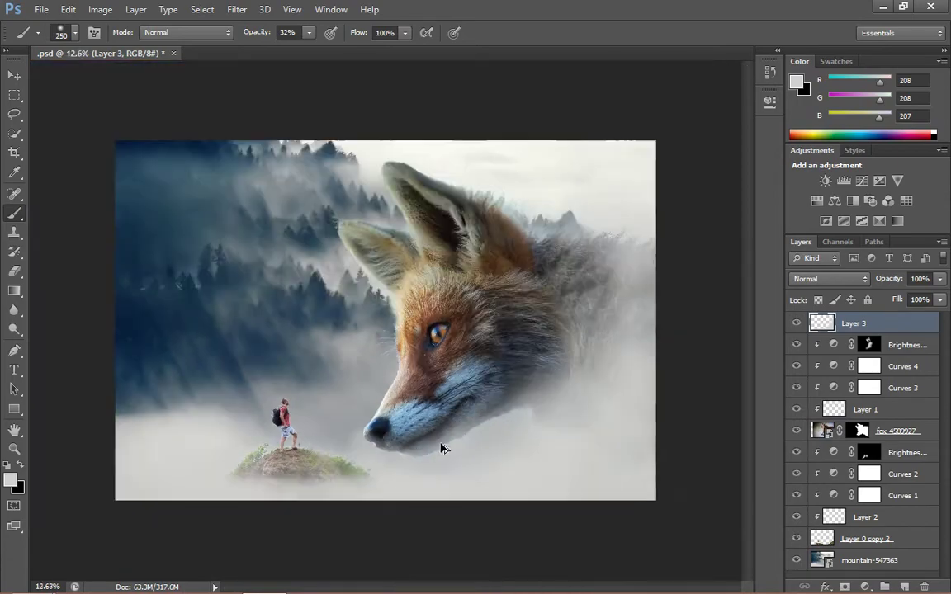
scroll(462, 442, up, 1)
scroll(504, 415, down, 1)
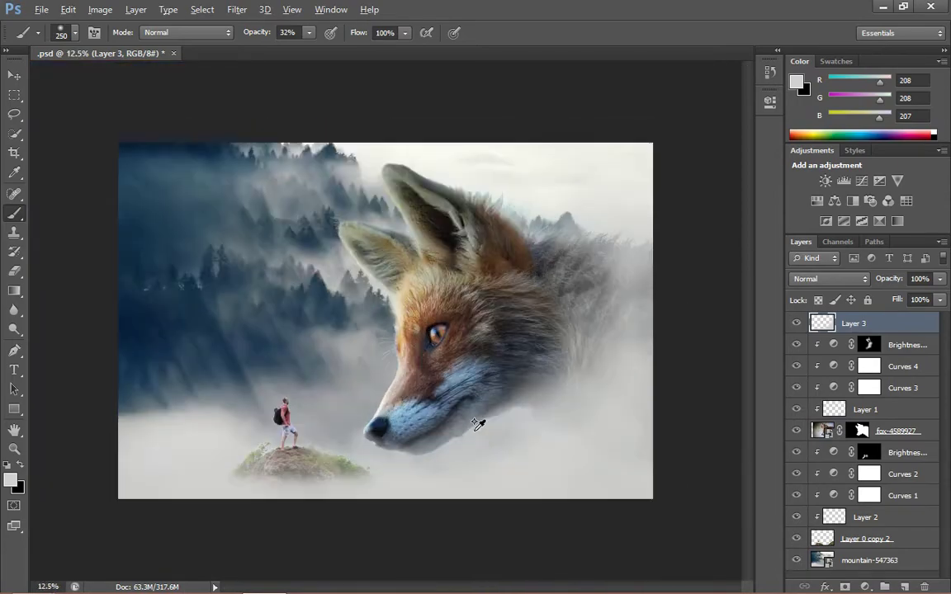
scroll(429, 397, up, 2)
key(1)
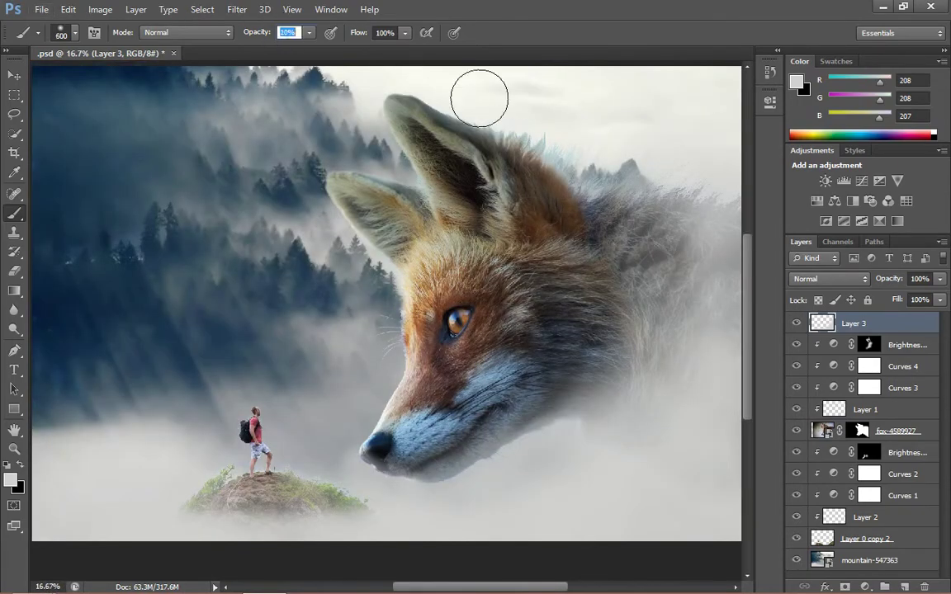
mouse_move(538, 399)
mouse_down()
mouse_move(456, 148)
mouse_move(396, 136)
mouse_move(371, 219)
mouse_move(517, 321)
mouse_move(388, 388)
mouse_move(252, 516)
mouse_up()
Add soft haze near the fox's nose and the hill.
scroll(376, 376, down, 1)
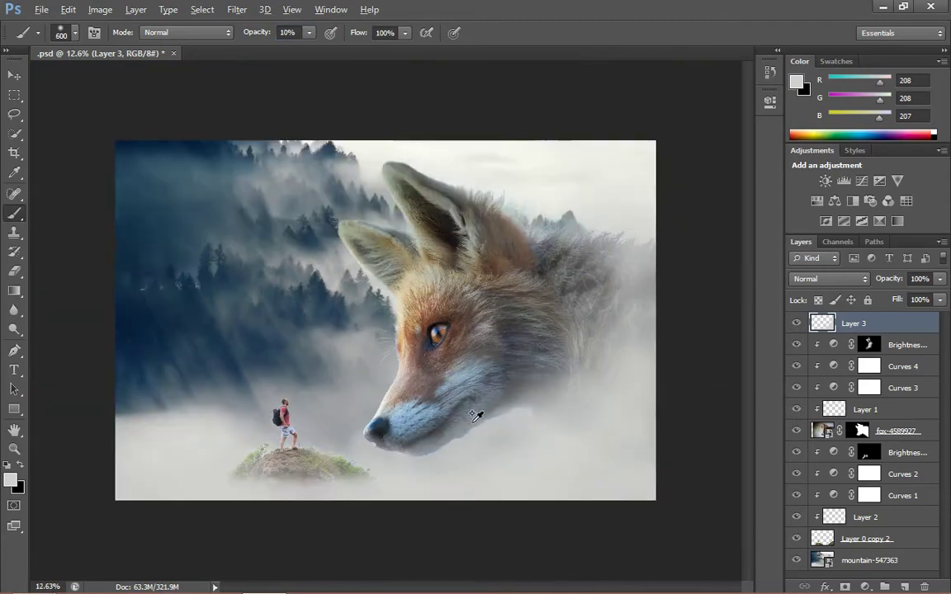
scroll(389, 322, up, 1)
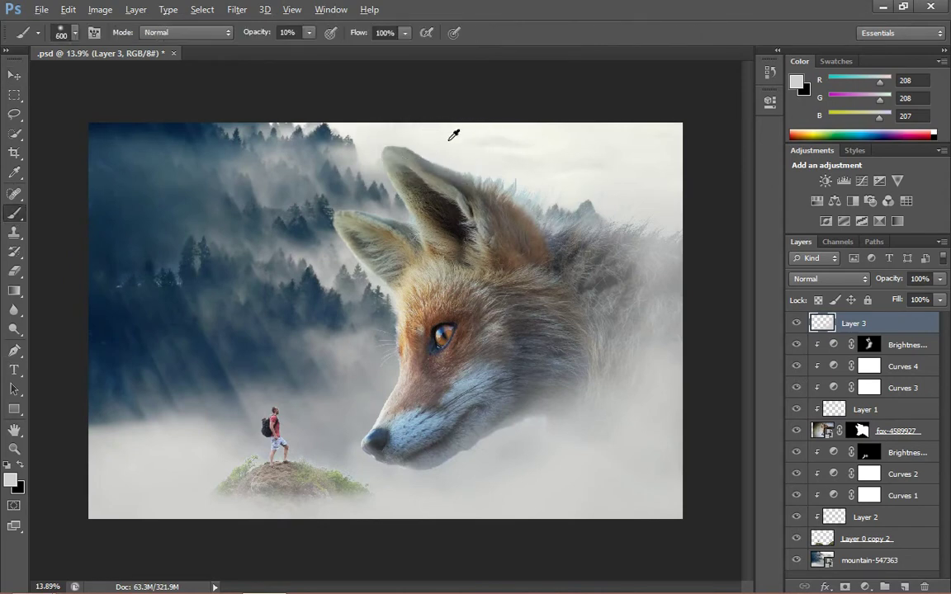
drag(419, 142, 388, 194)
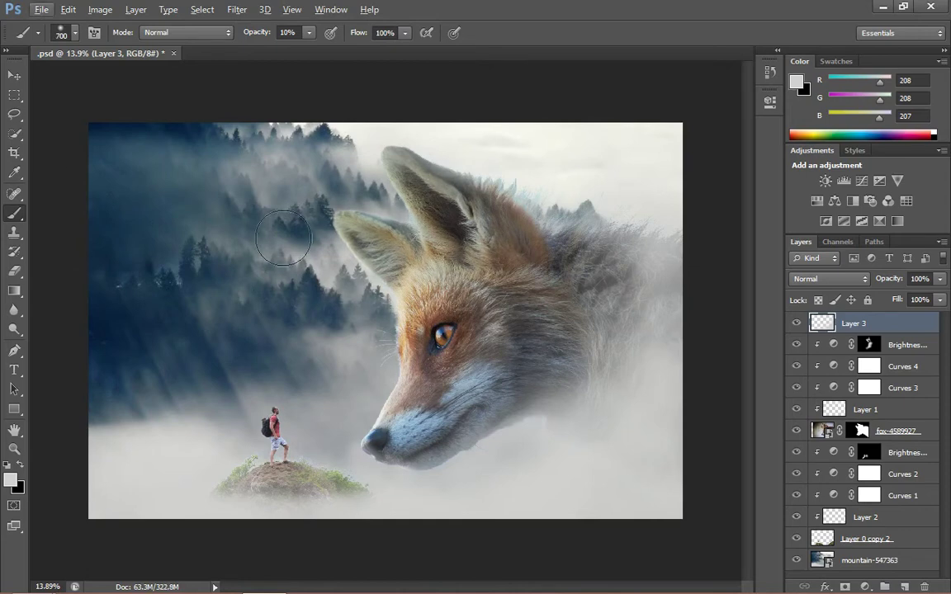
scroll(445, 341, up, 9)
Brush light fog onto the hill's left side on Layer 2, then return to Layer 3.
click(865, 517)
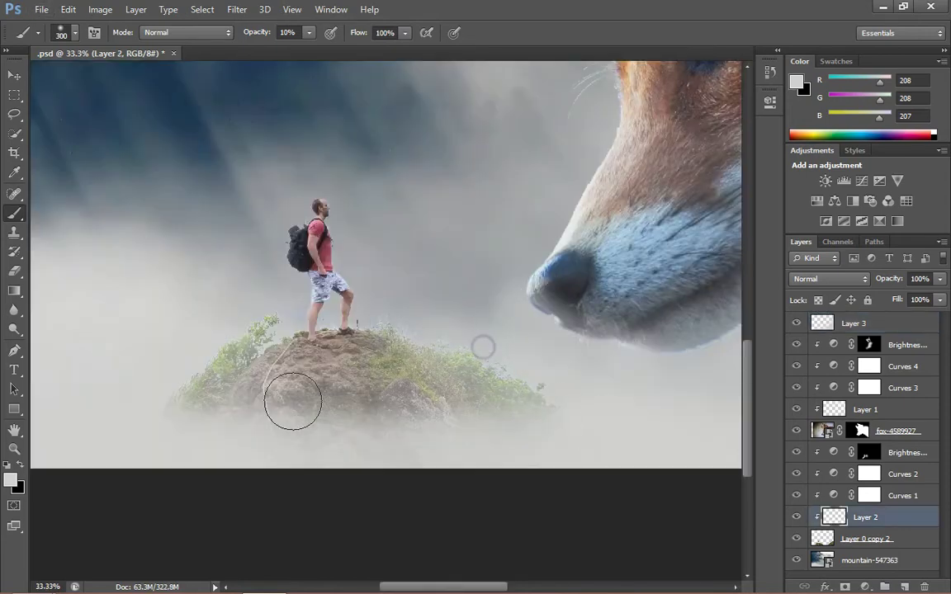
drag(243, 341, 180, 365)
click(853, 323)
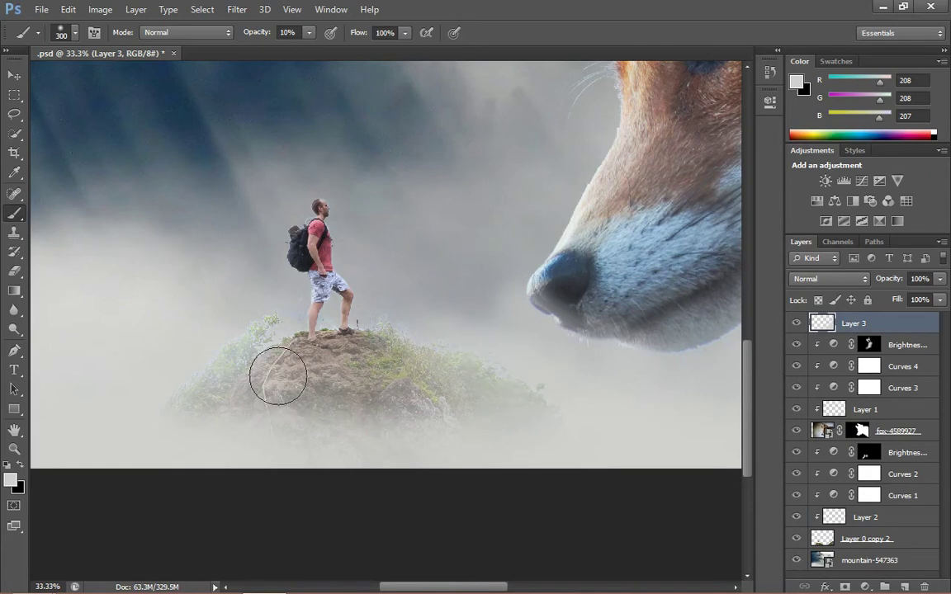
key(ctrl+0)
Add a Brightness/Contrast adjustment layer to the composite.
key(v)
click(864, 587)
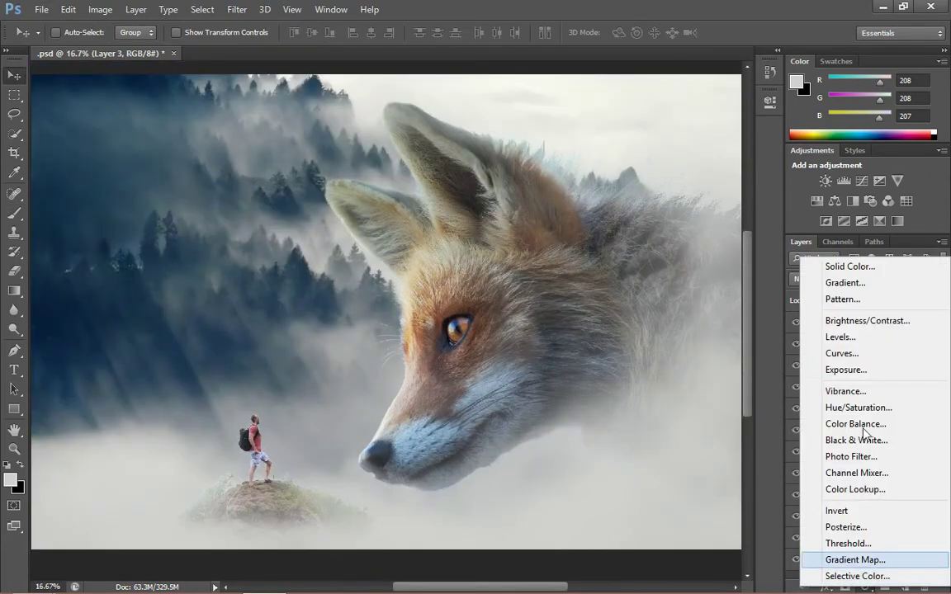
click(850, 322)
key(ctrl+minus)
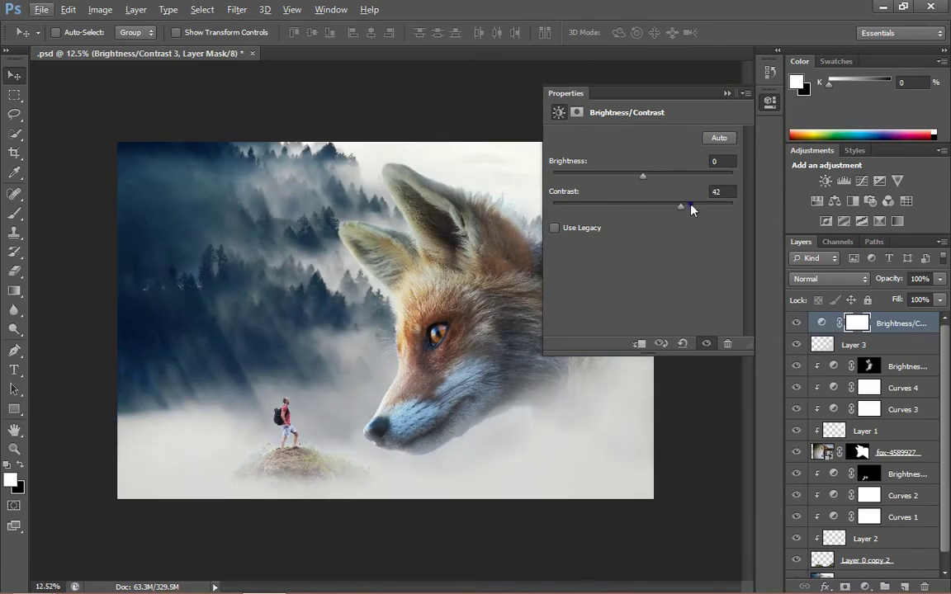
Add a Color Lookup layer using Crisp_Winter.look at 45% opacity.
click(864, 586)
click(792, 445)
click(675, 138)
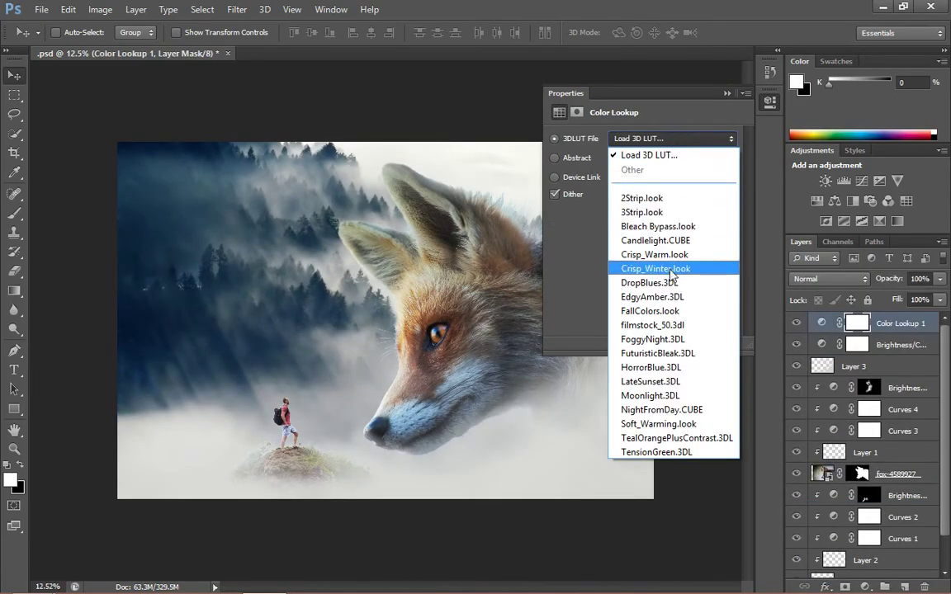
click(636, 269)
drag(940, 279, 900, 302)
scroll(475, 371, up, 1)
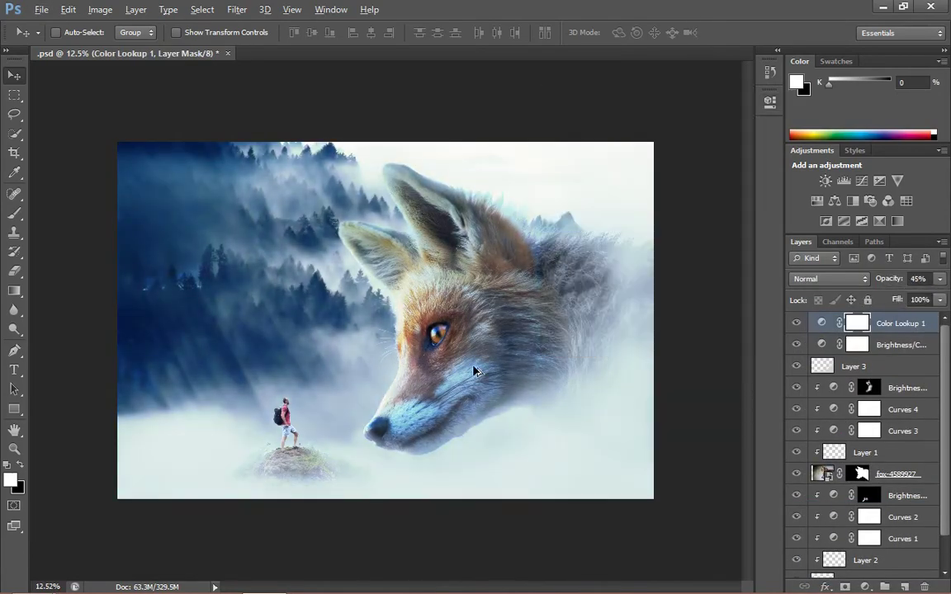
scroll(461, 368, down, 3)
scroll(461, 367, up, 3)
scroll(720, 372, down, 2)
Raise the Brightness/Contrast layer's contrast to 50.
double_click(821, 345)
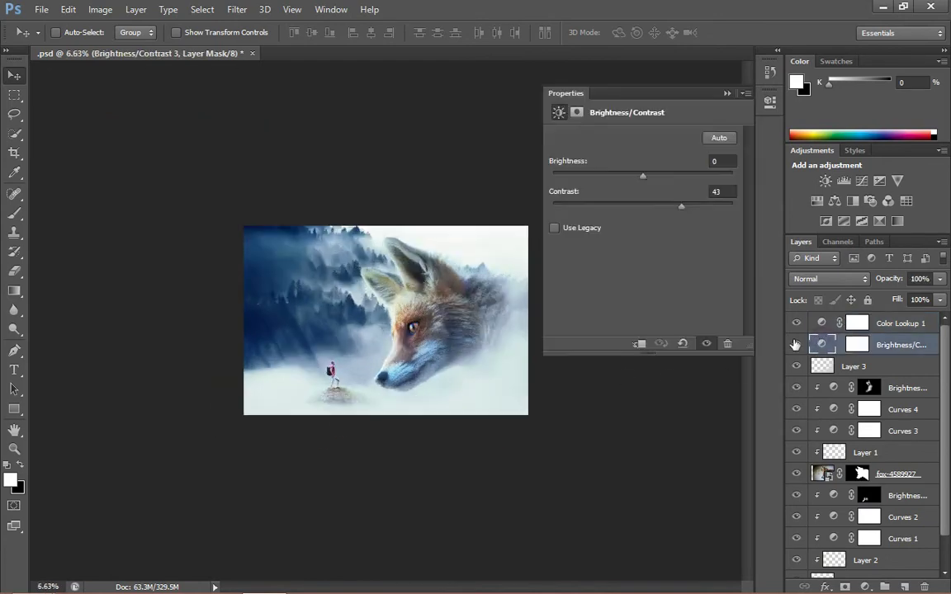
drag(671, 212, 685, 211)
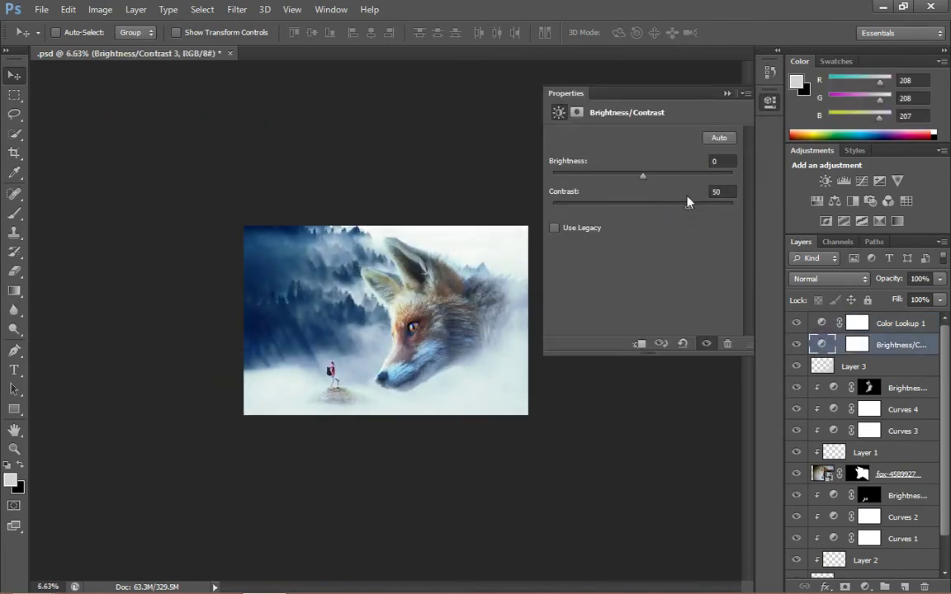
scroll(419, 280, up, 1)
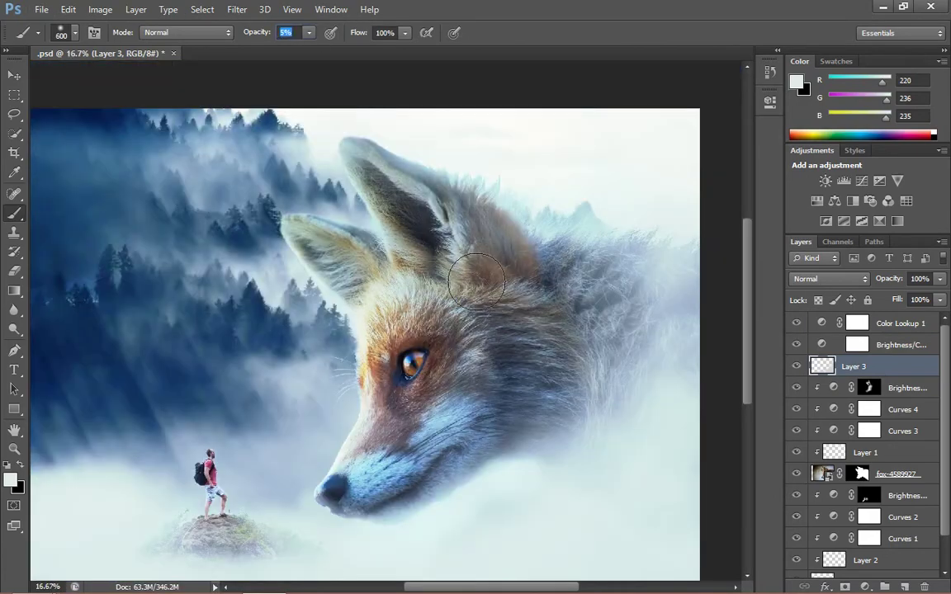
Brush faint pale mist over the fox's forehead and head fur on Layer 3.
drag(464, 301, 498, 297)
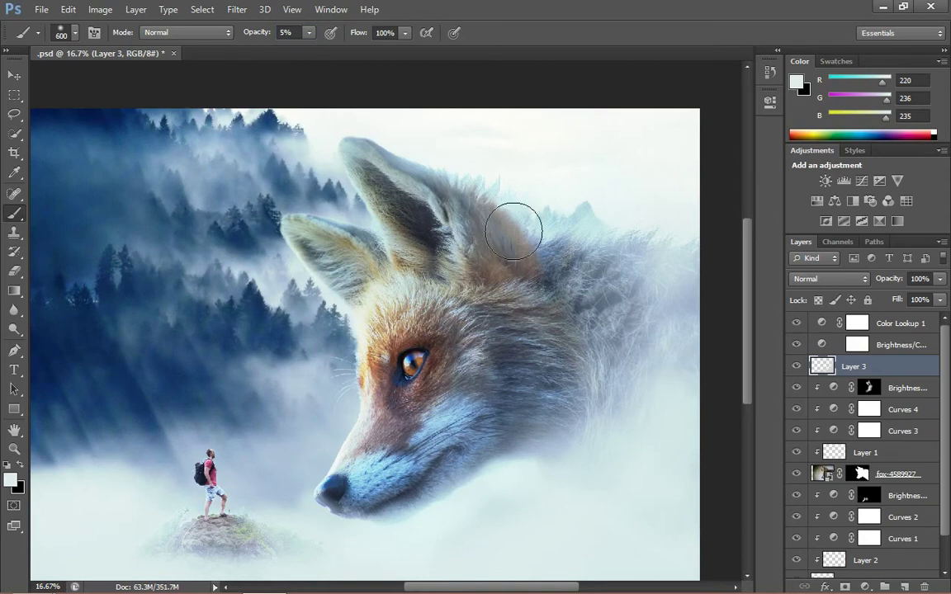
key(ctrl+minus)
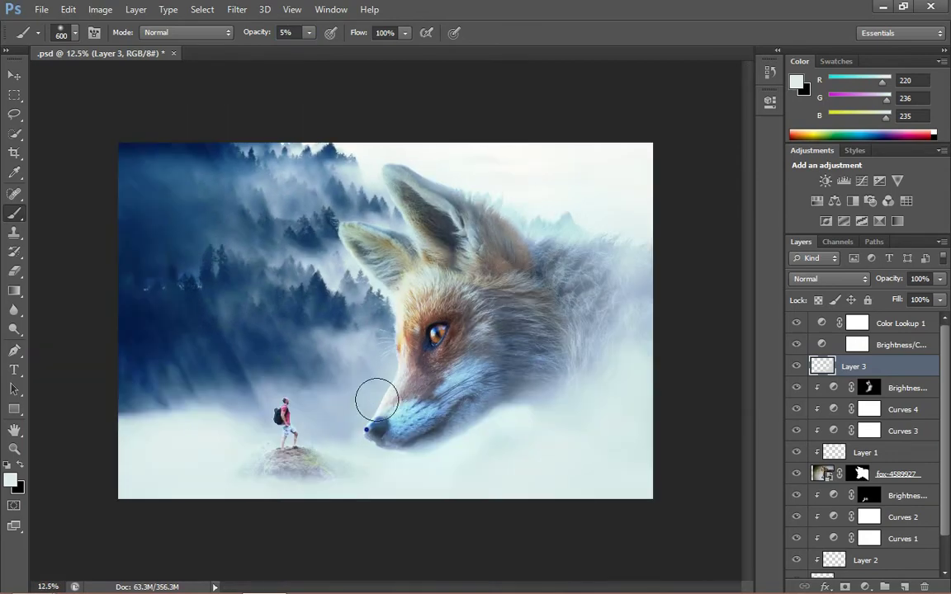
key(v)
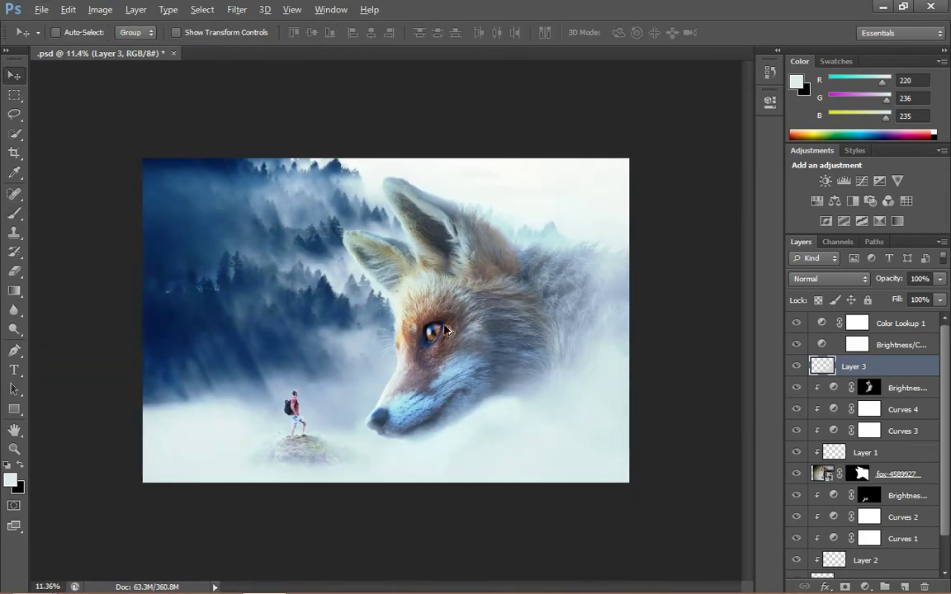